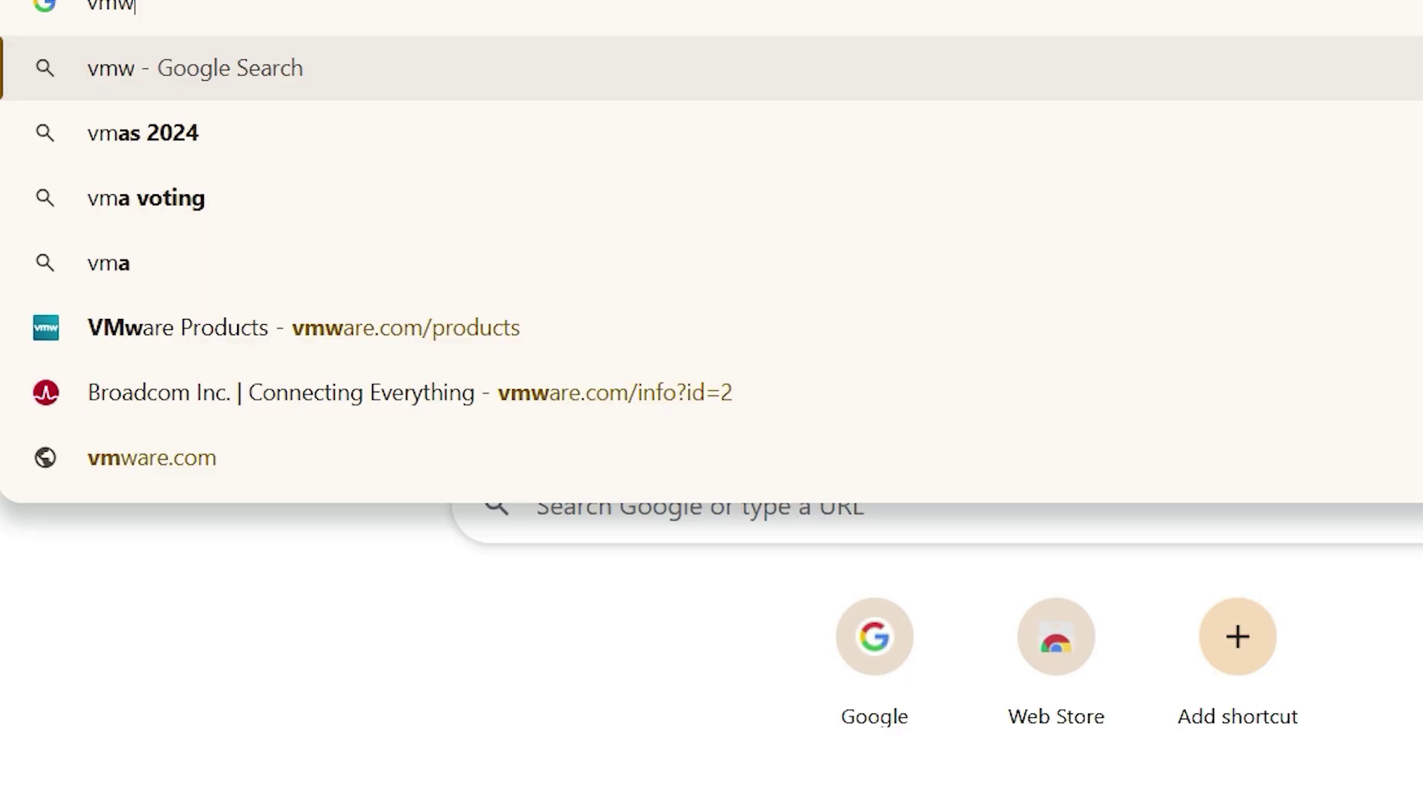
Step: Search Google for 'vmware workstation pro download'
text(a)
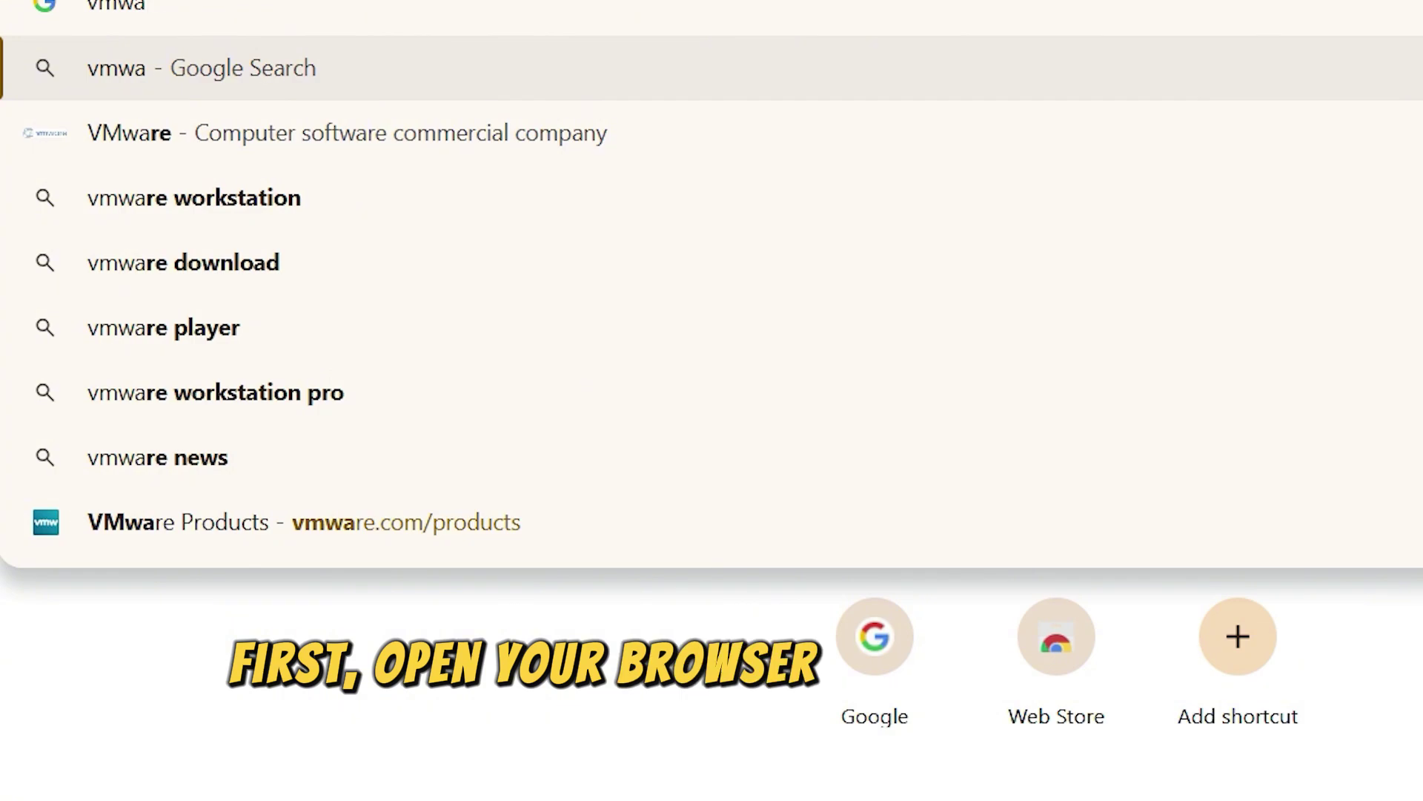
text(re workstation )
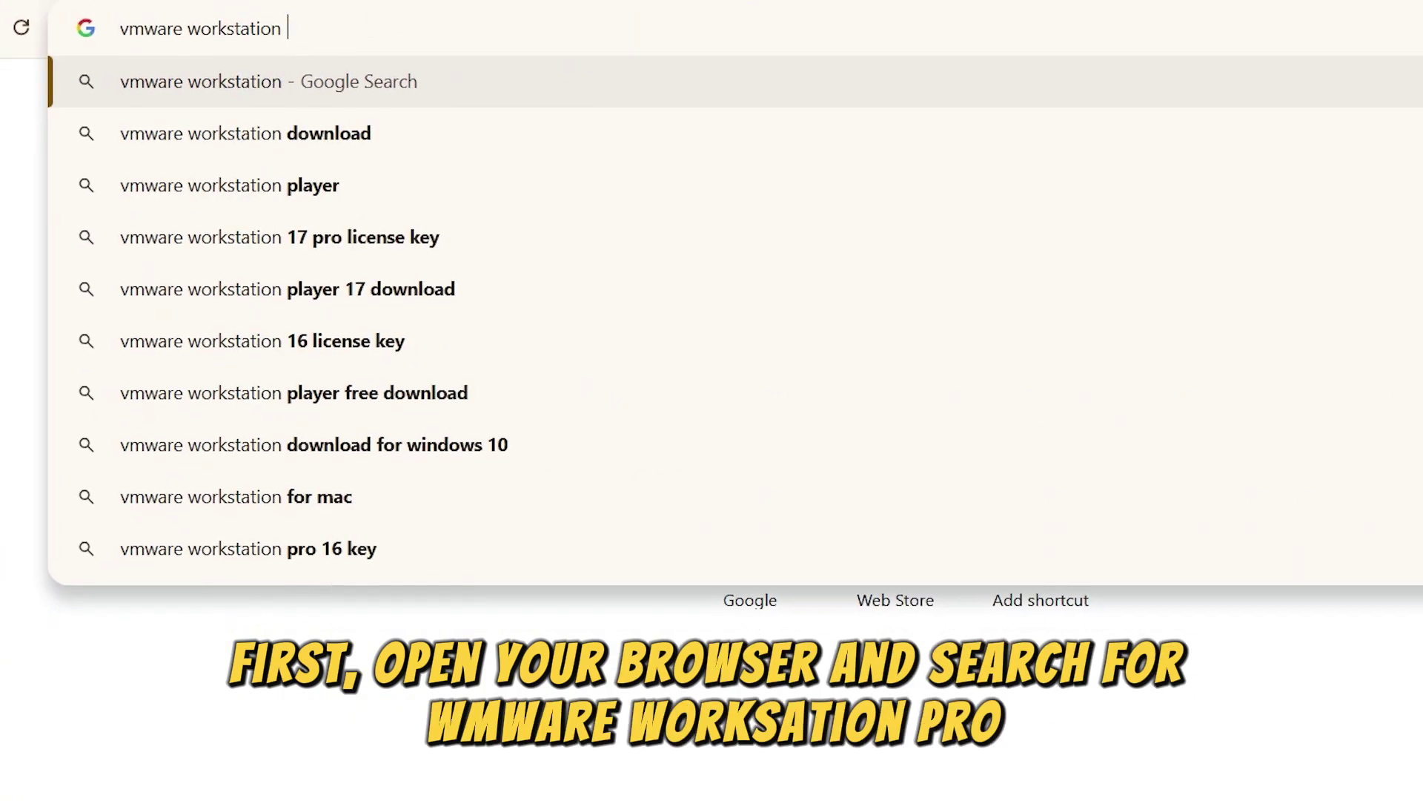
text(pro dow)
key(Return)
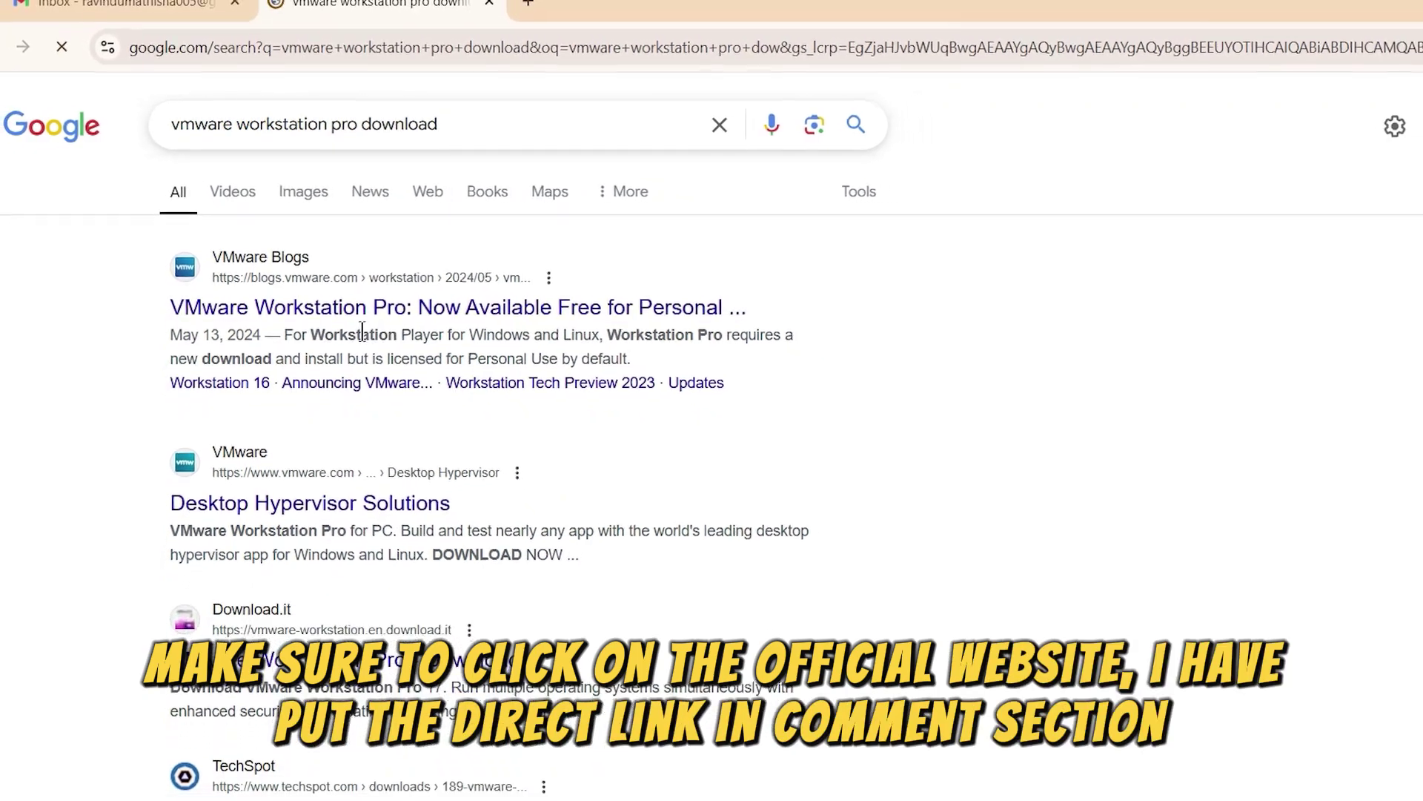
Step: Open VMware's free Workstation Pro blog article and follow its download link to Broadcom's sign-in
click(401, 310)
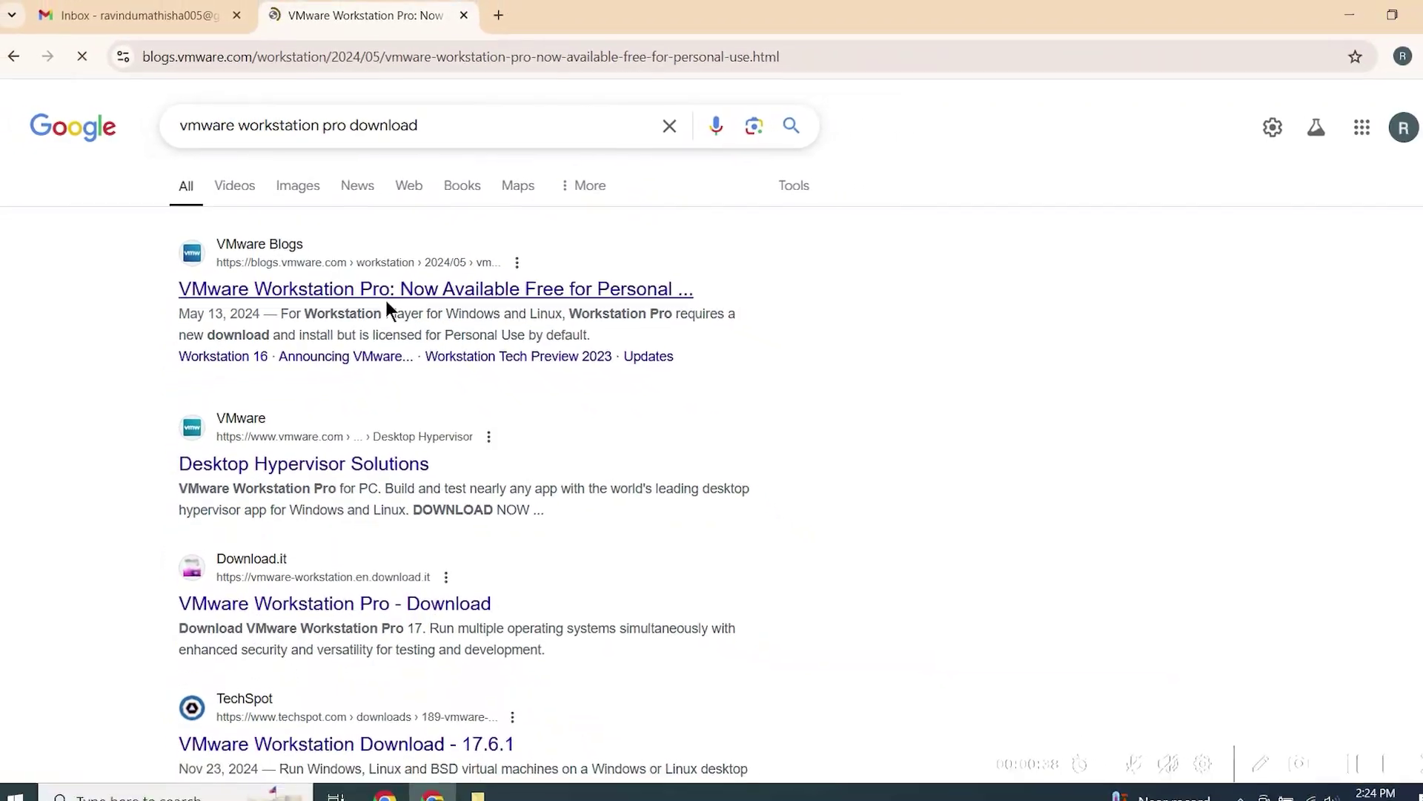
scroll(656, 301, down, 4)
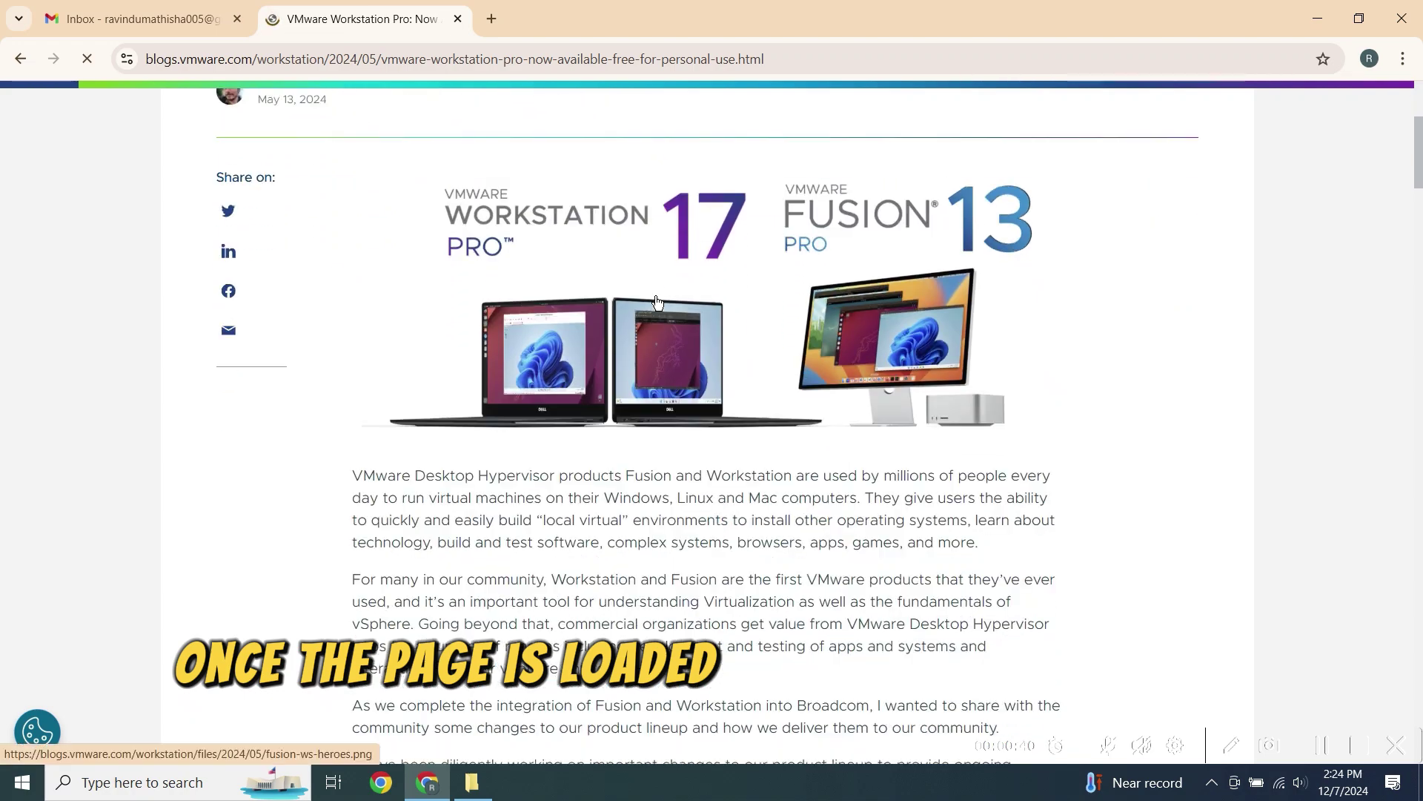
scroll(656, 301, down, 12)
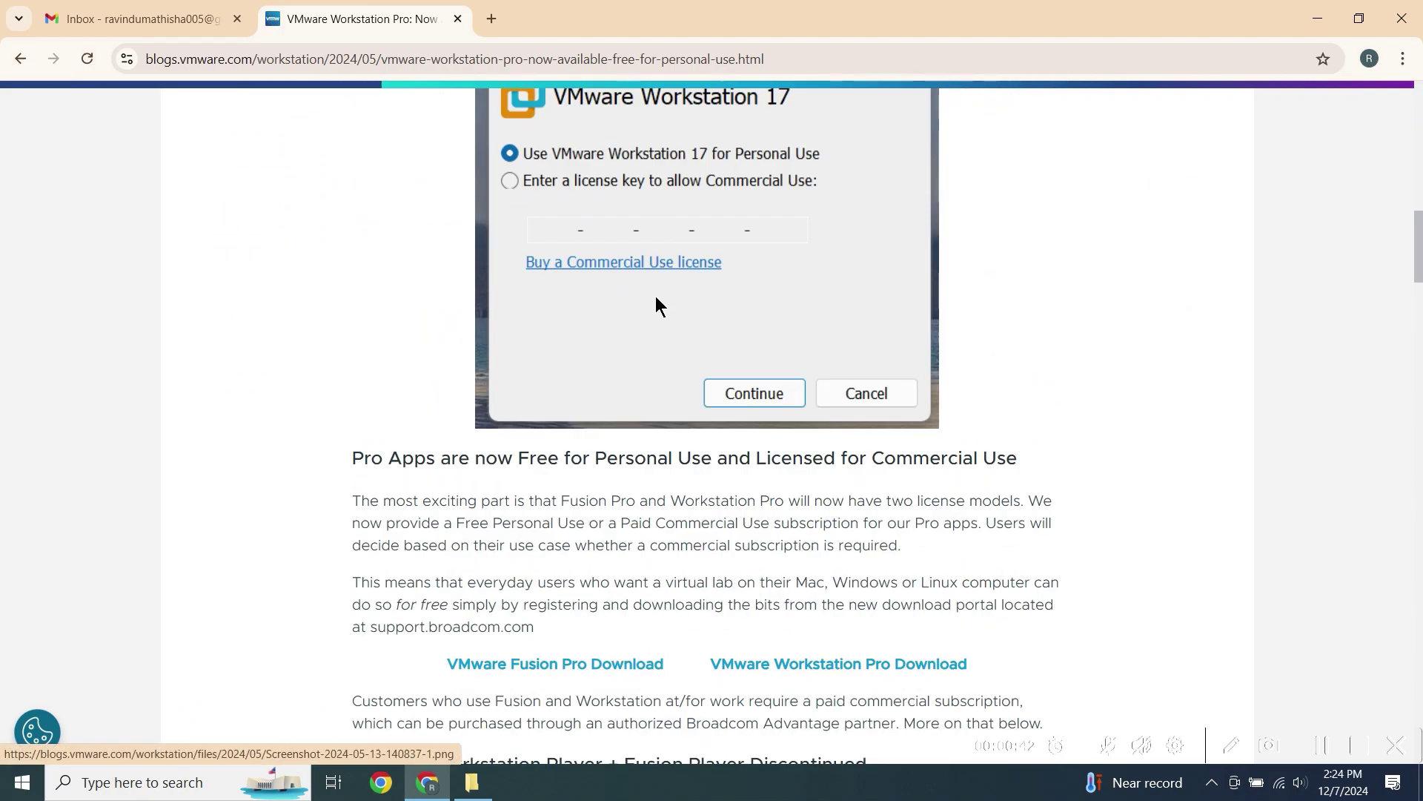
scroll(655, 296, down, 5)
click(864, 302)
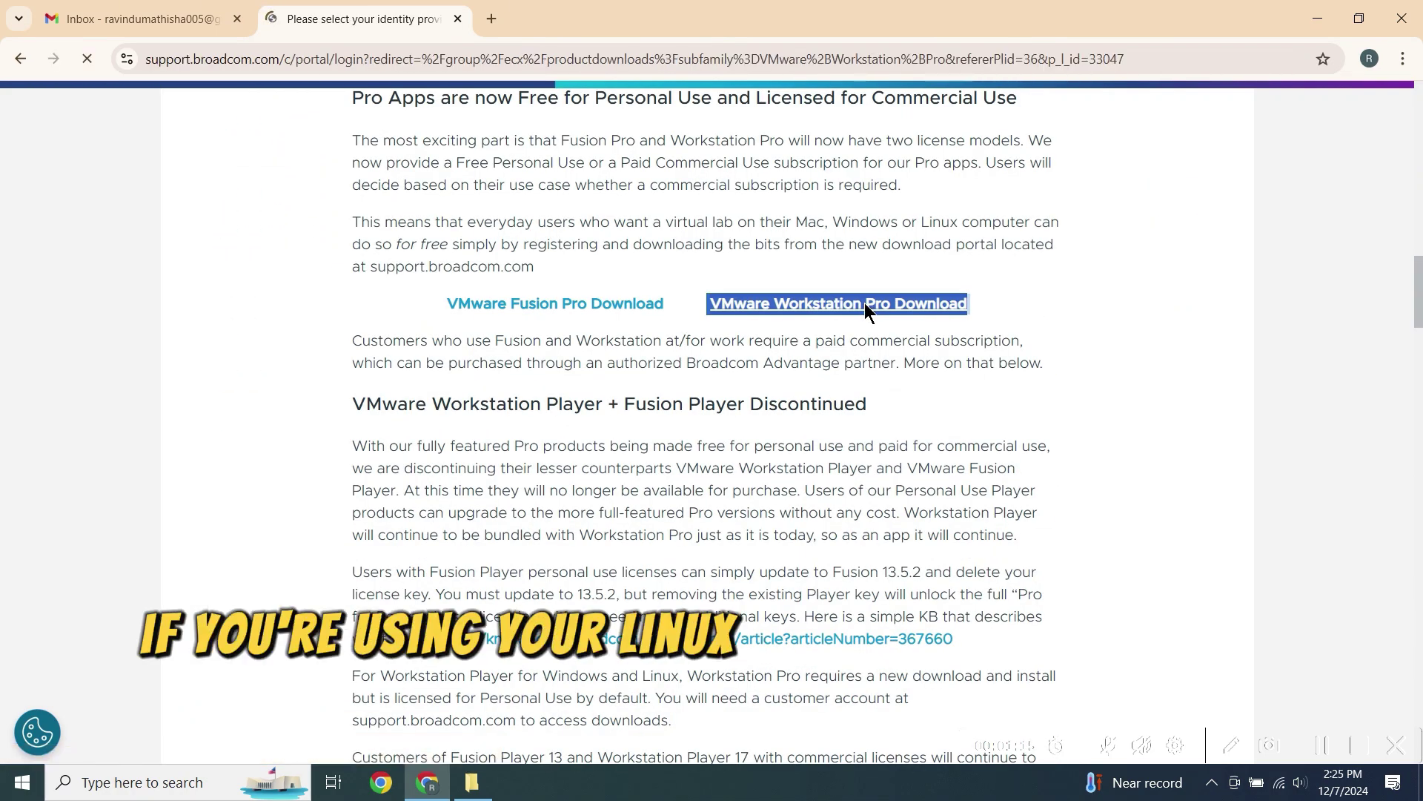
key(alt+Left)
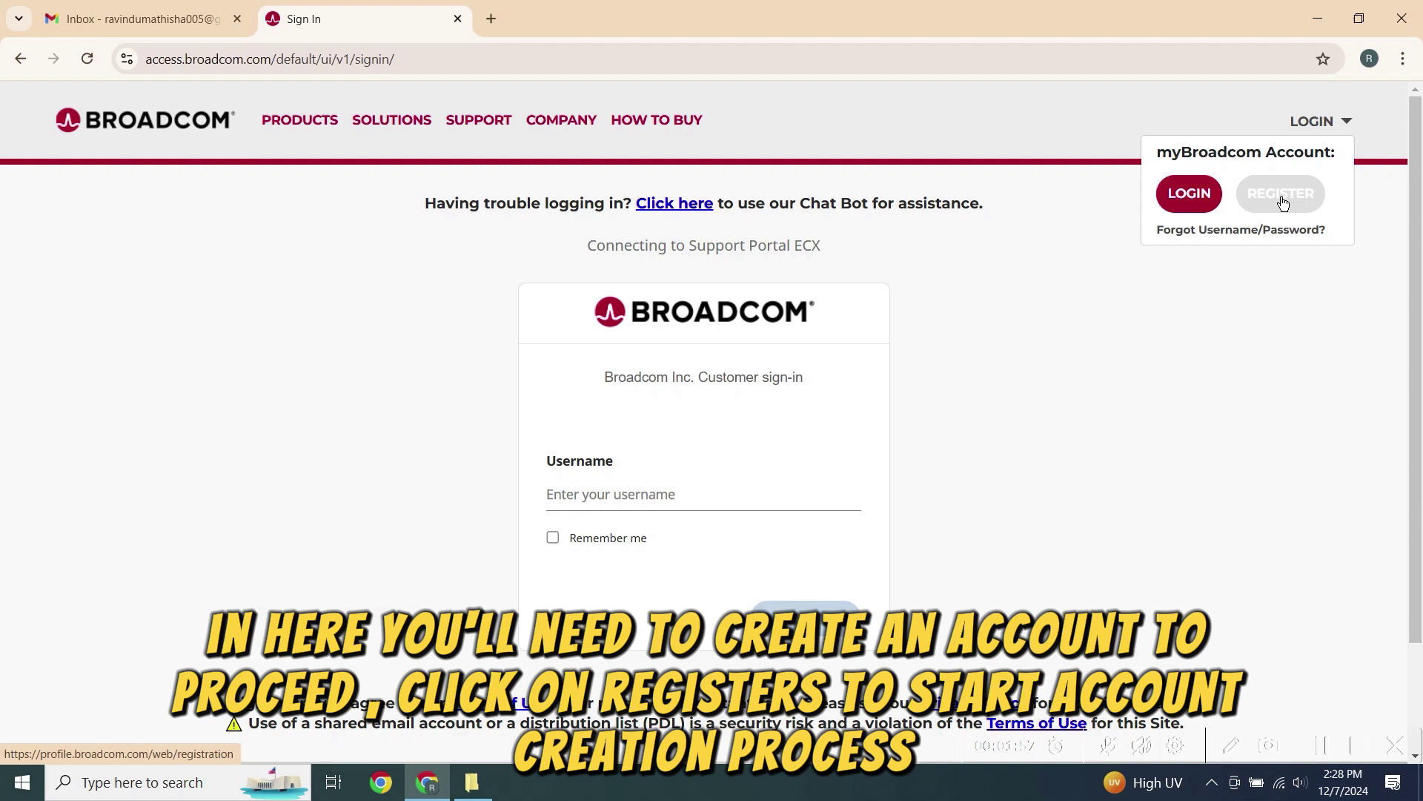
Step: Register a new Broadcom account using your e-mail address and the captcha text
click(1282, 199)
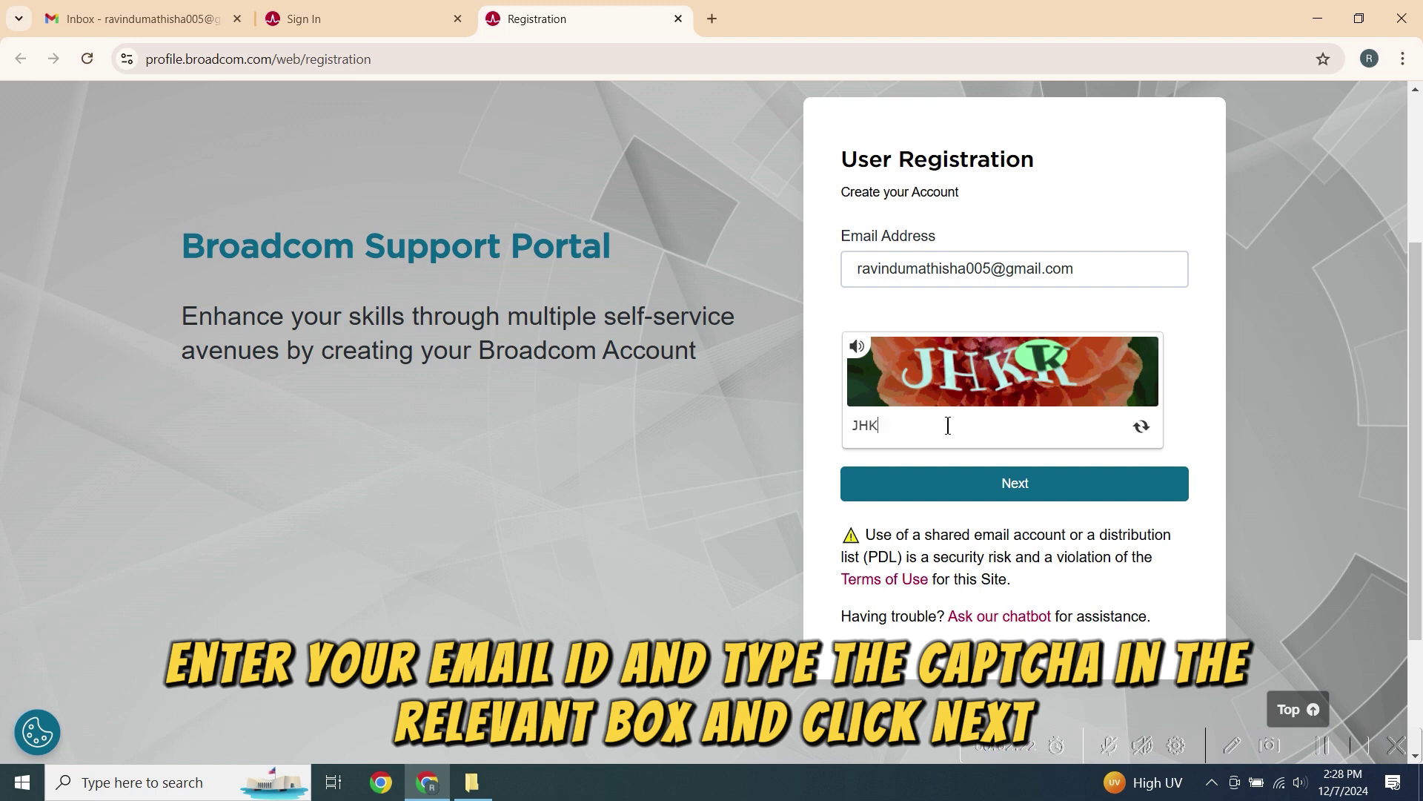
text(K)
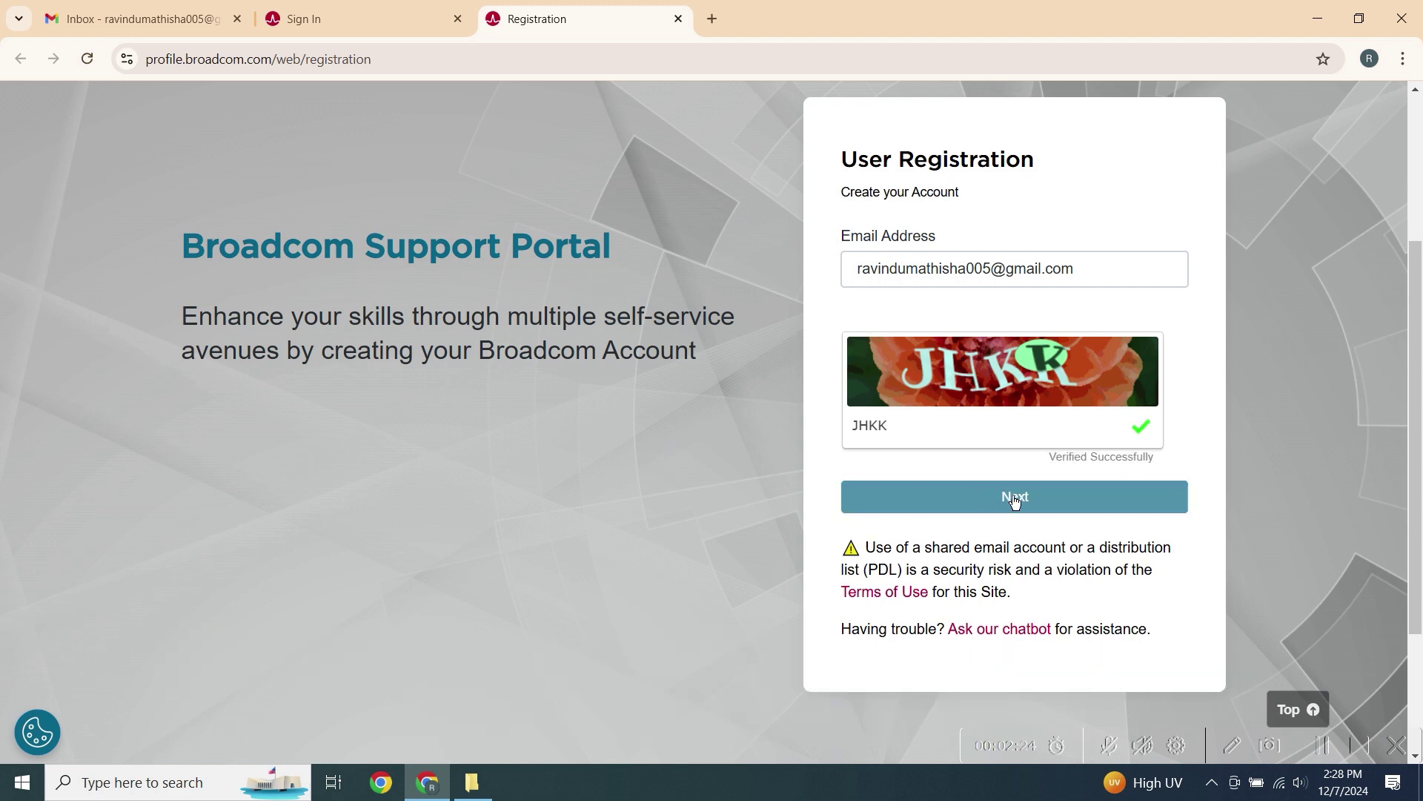
click(1015, 500)
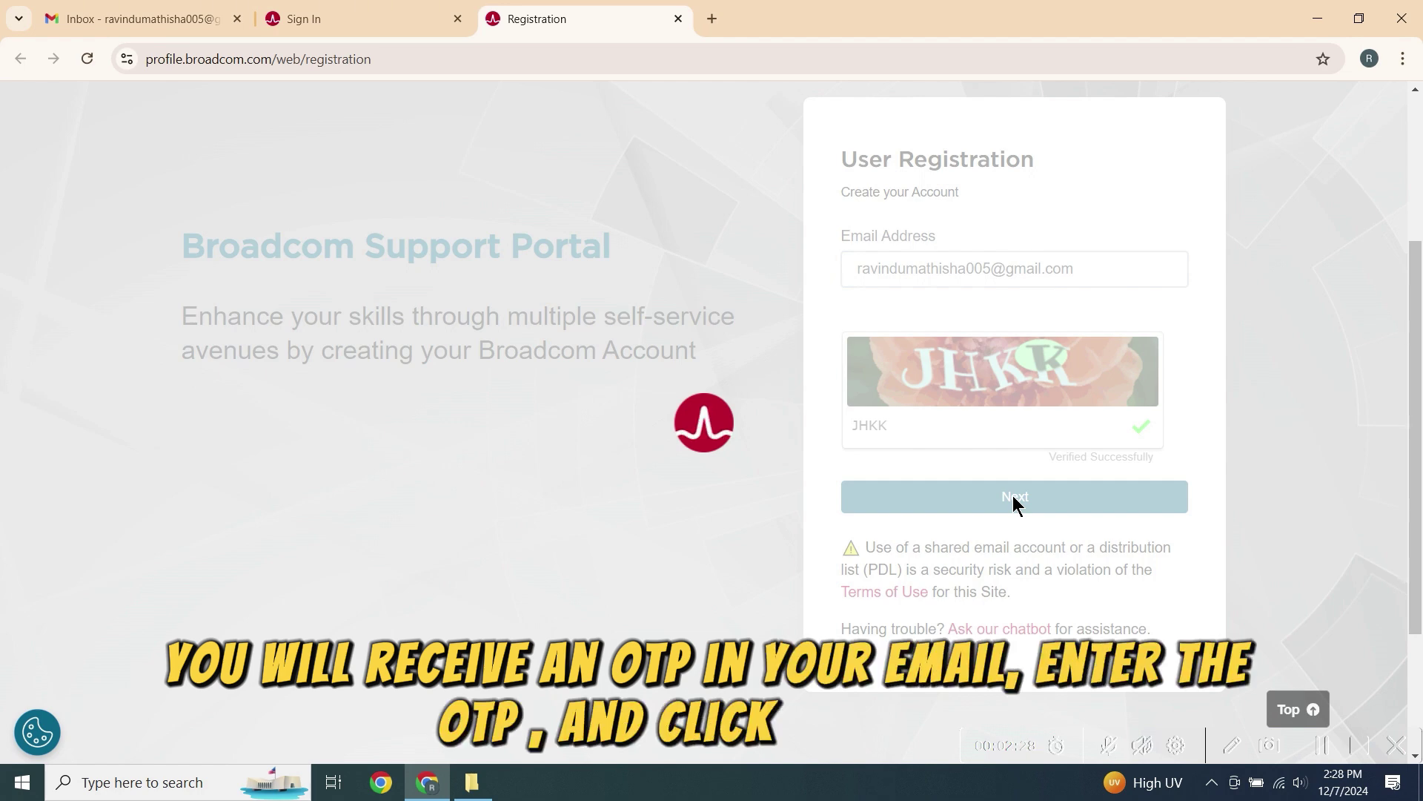
scroll(1012, 496, down, 2)
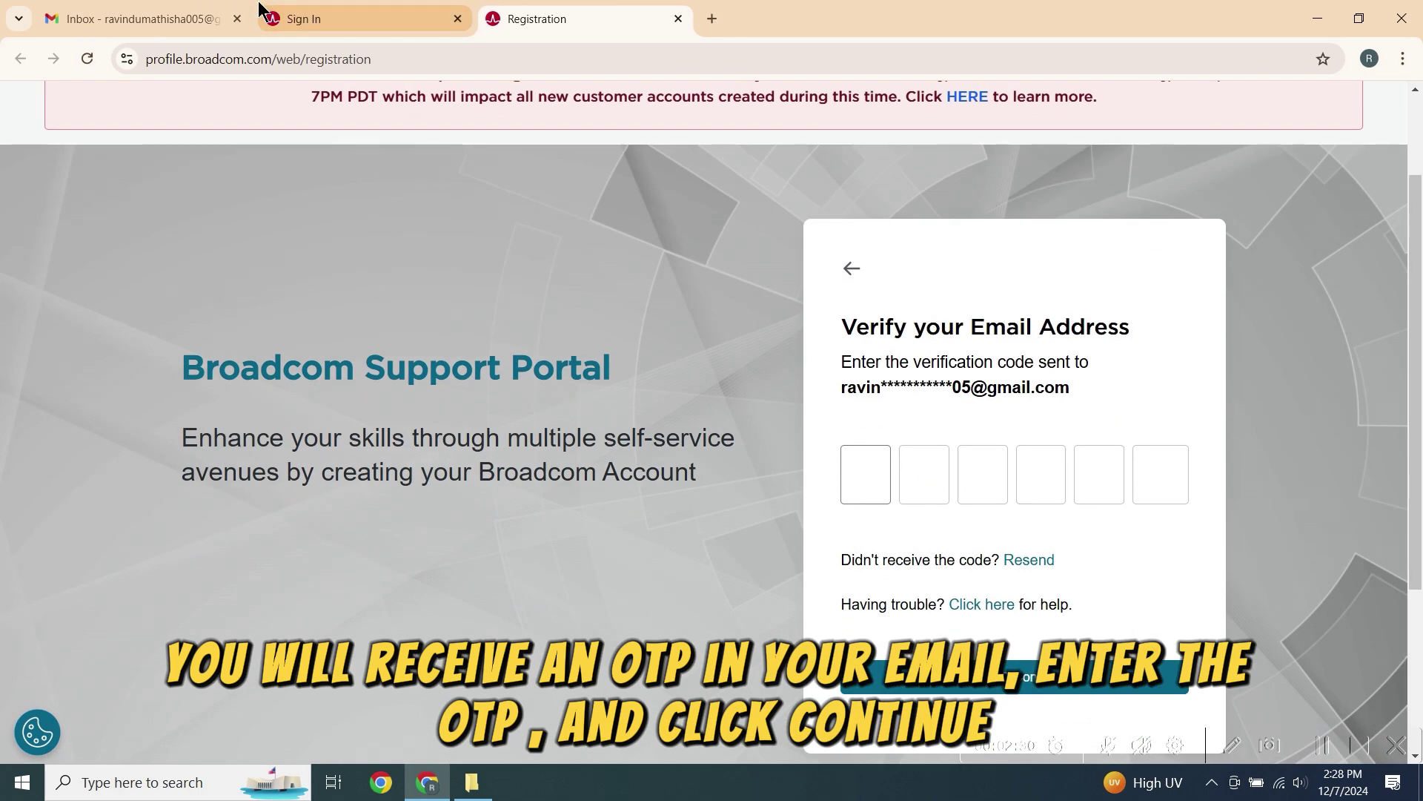
Step: Copy the Broadcom verification code from Gmail, paste it in, and verify the e-mail
click(217, 9)
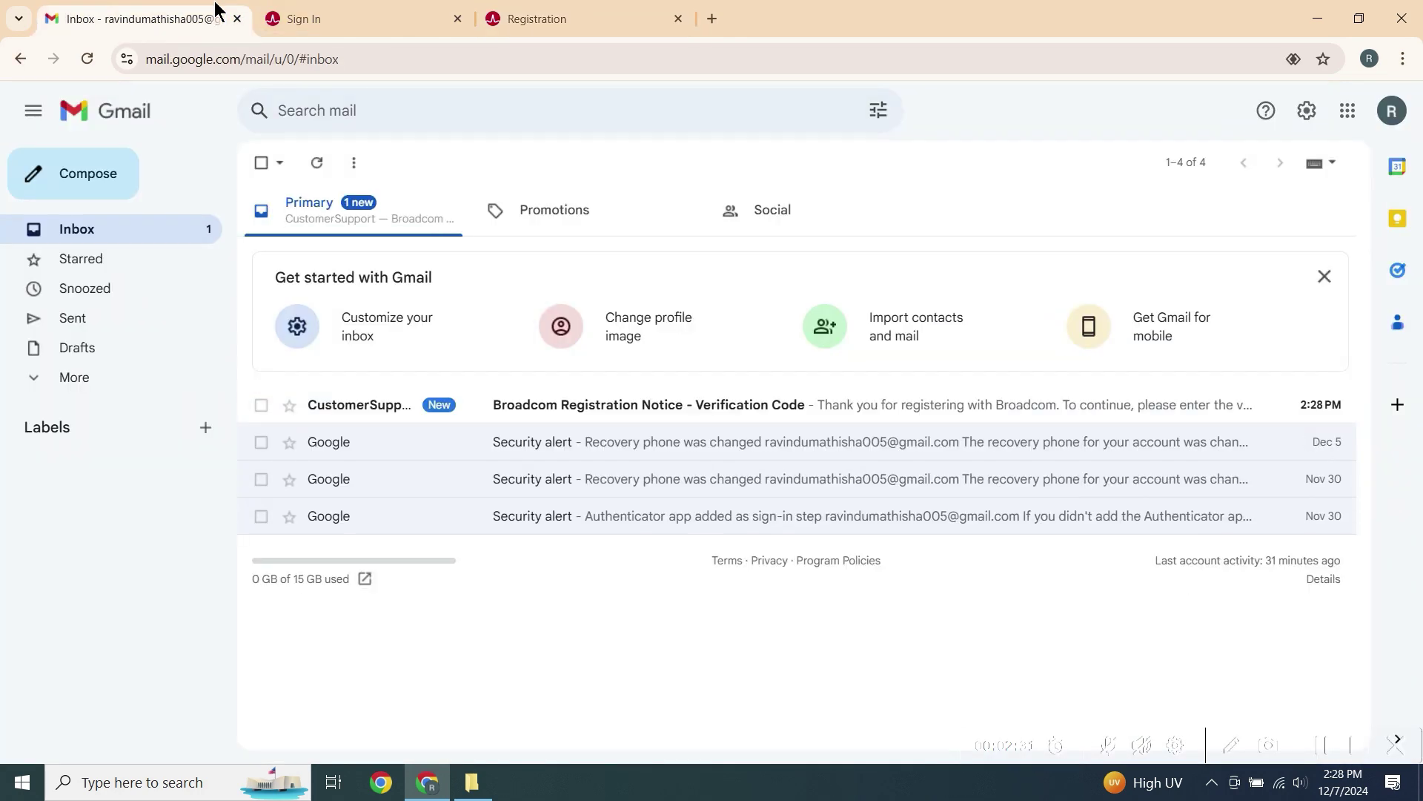
click(356, 405)
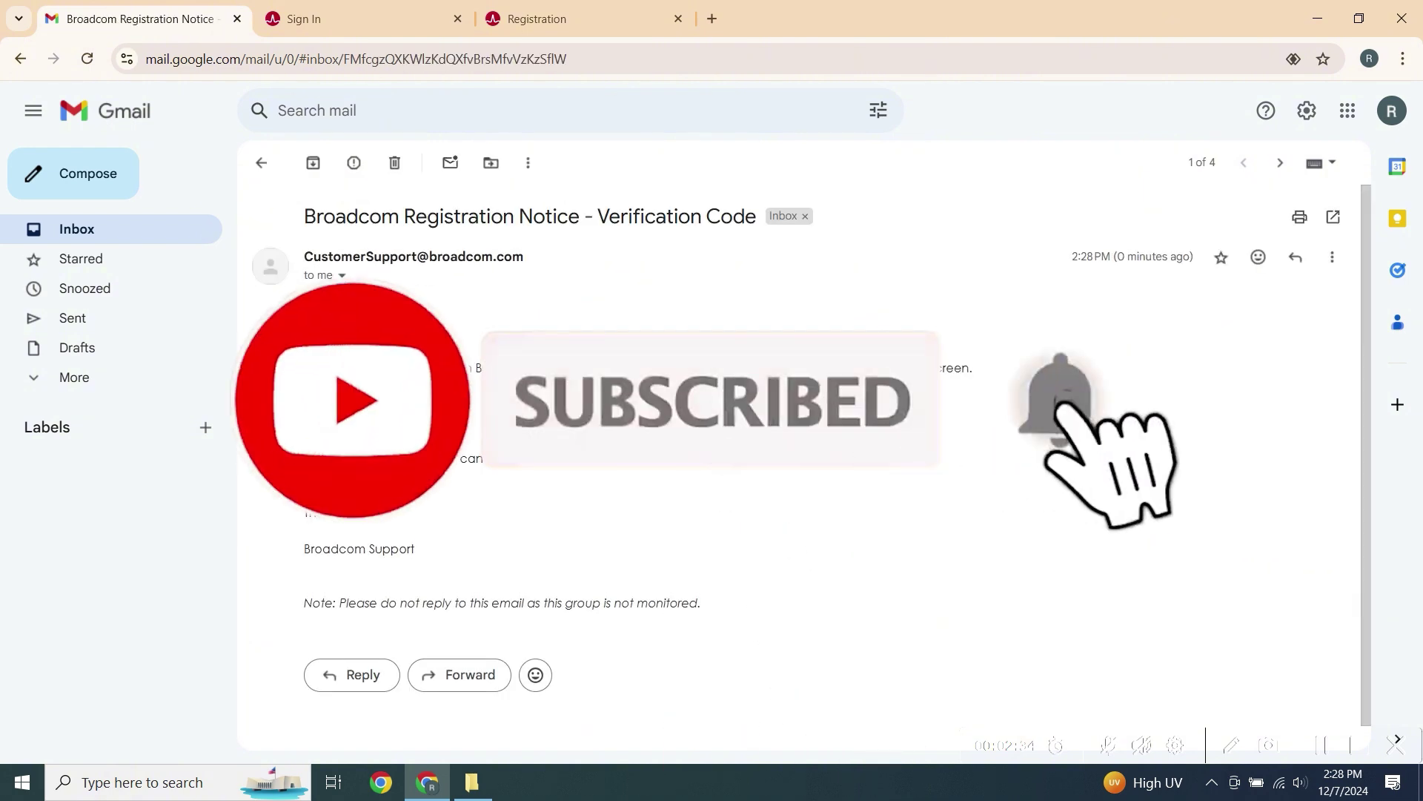
click(572, 9)
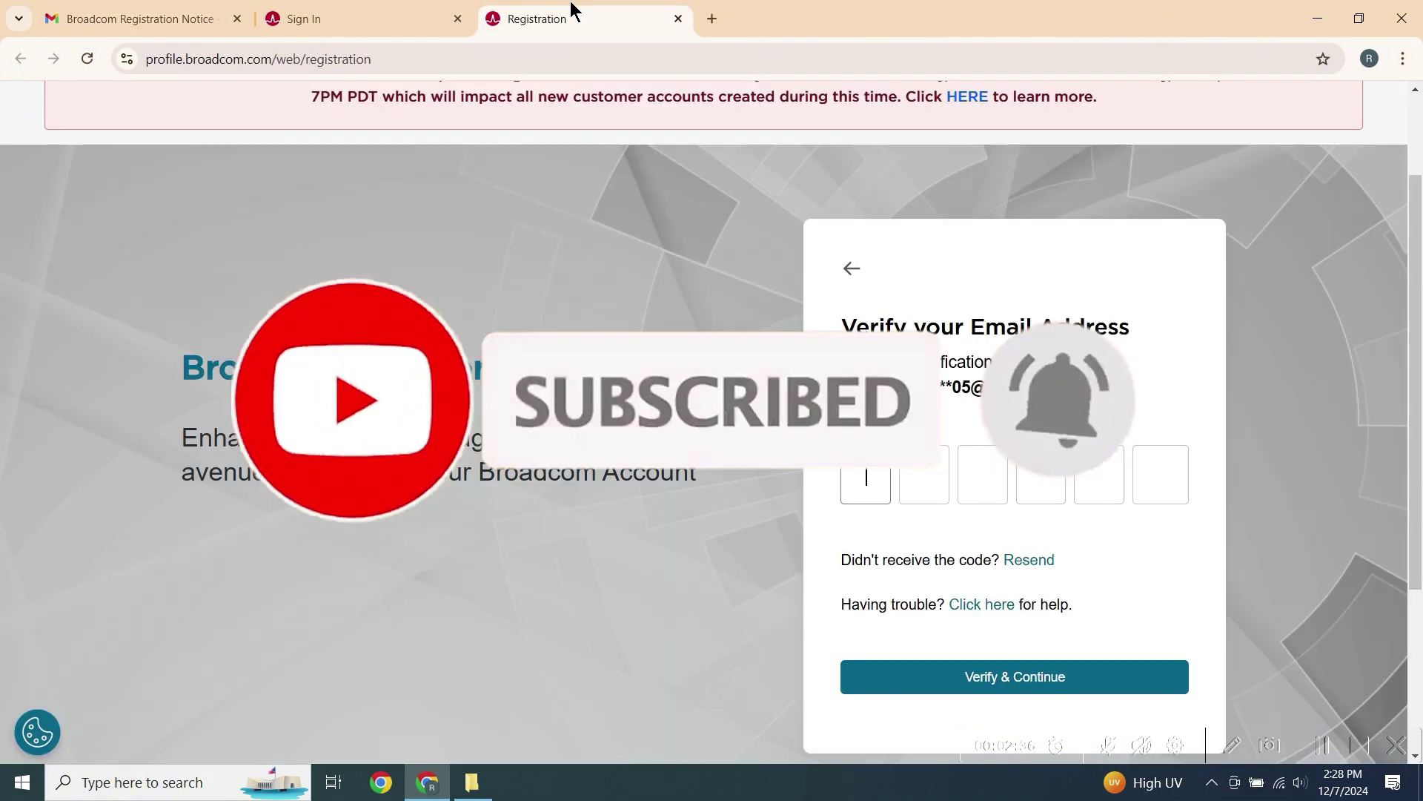
click(1012, 676)
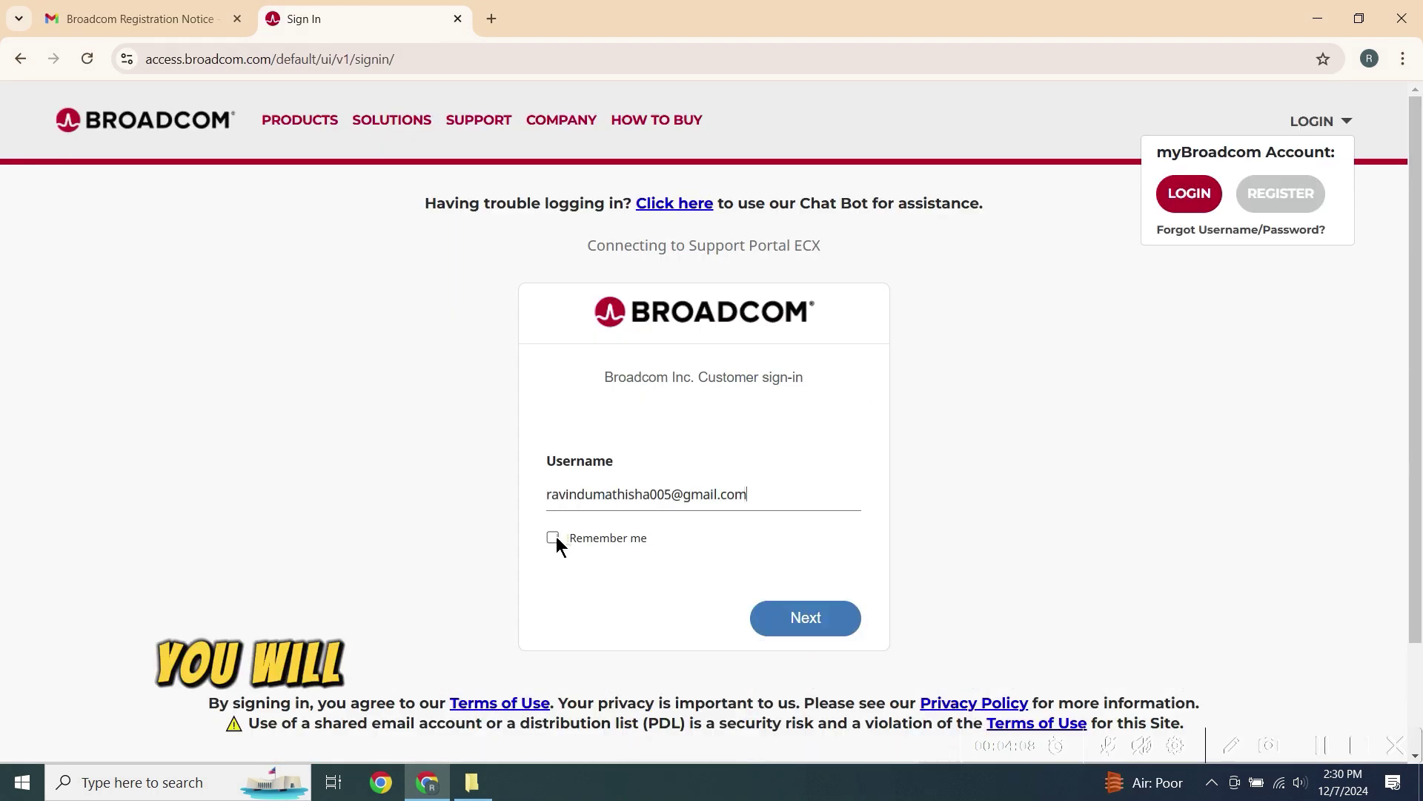
Step: Sign in with the saved password, staying remembered, and expand Workstation Pro 17.0 for Windows releases
click(555, 538)
click(808, 620)
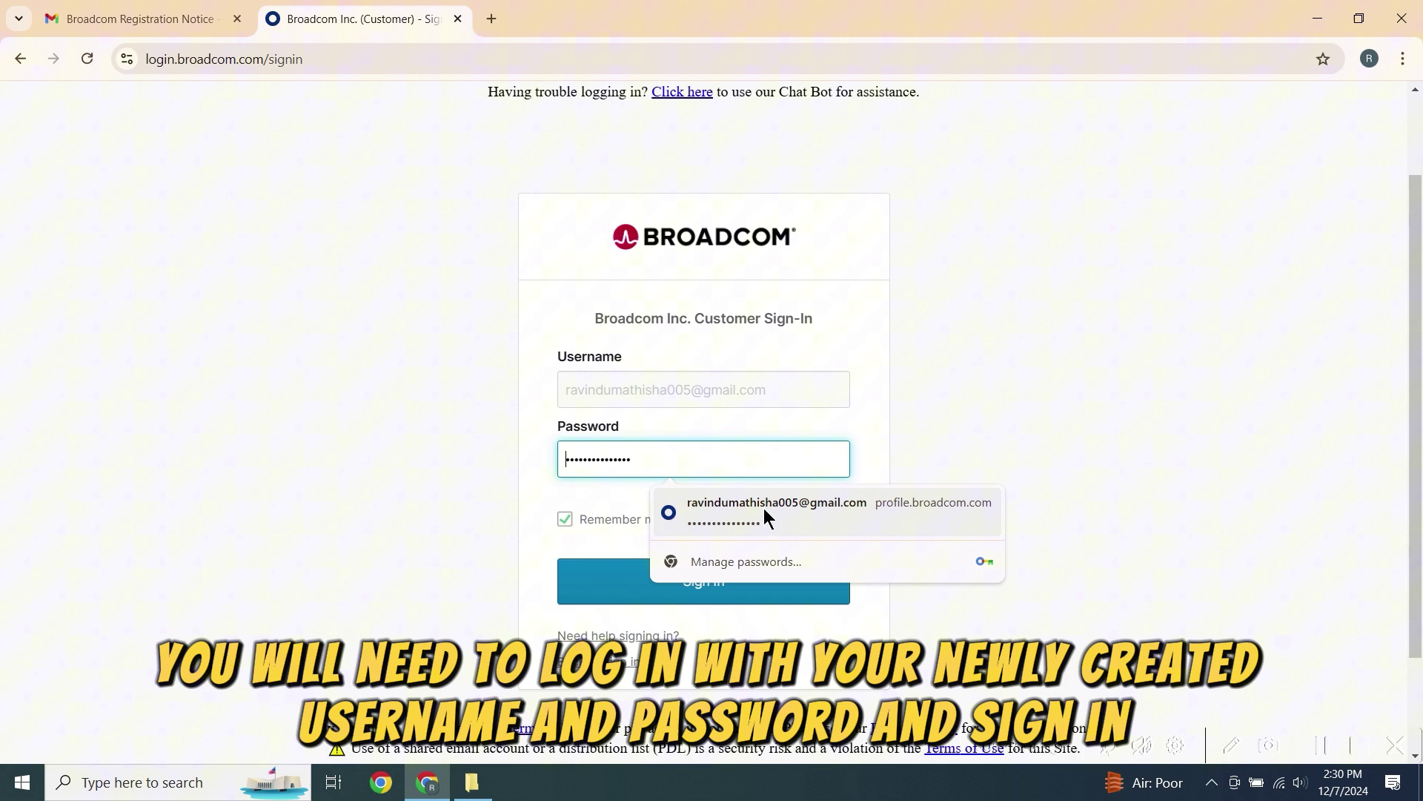
click(765, 509)
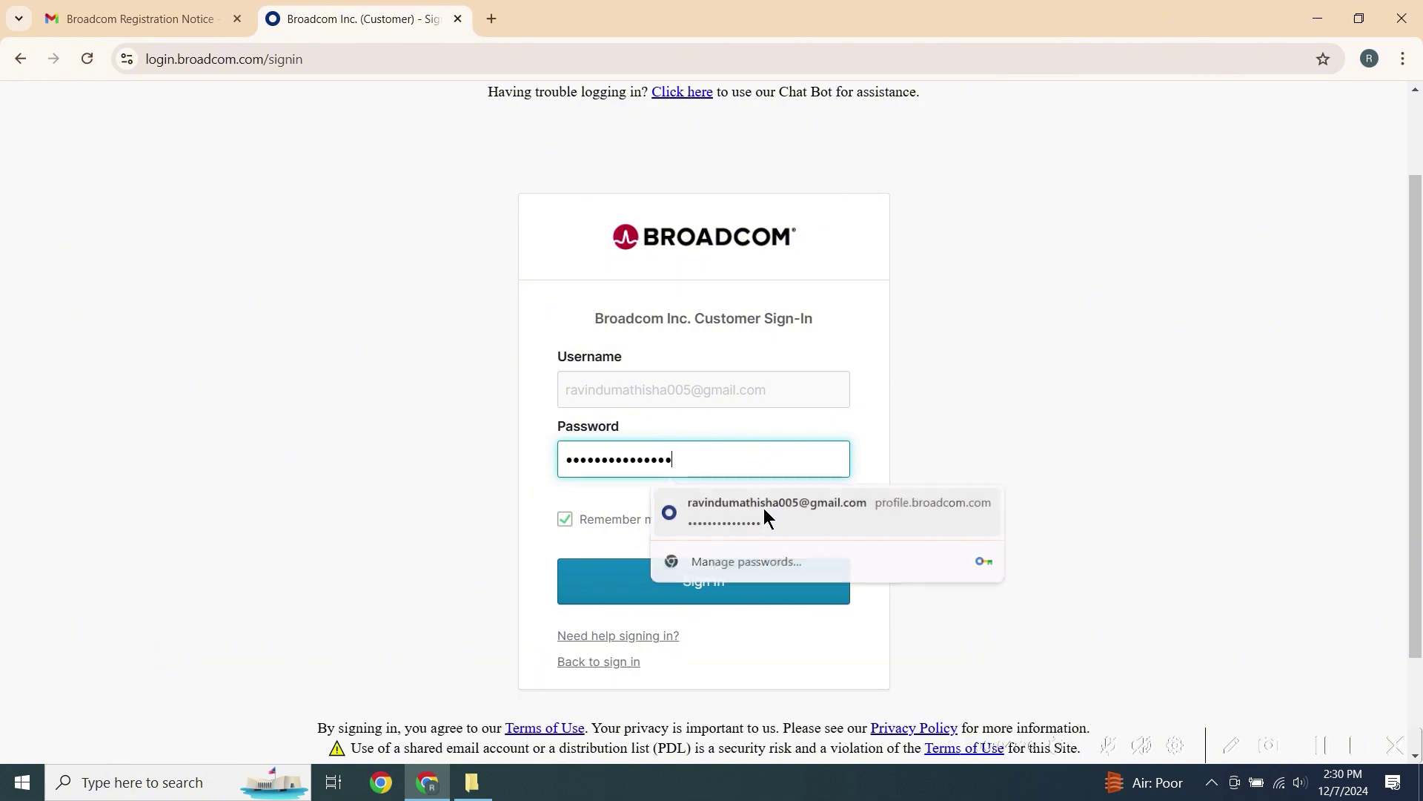
key(Return)
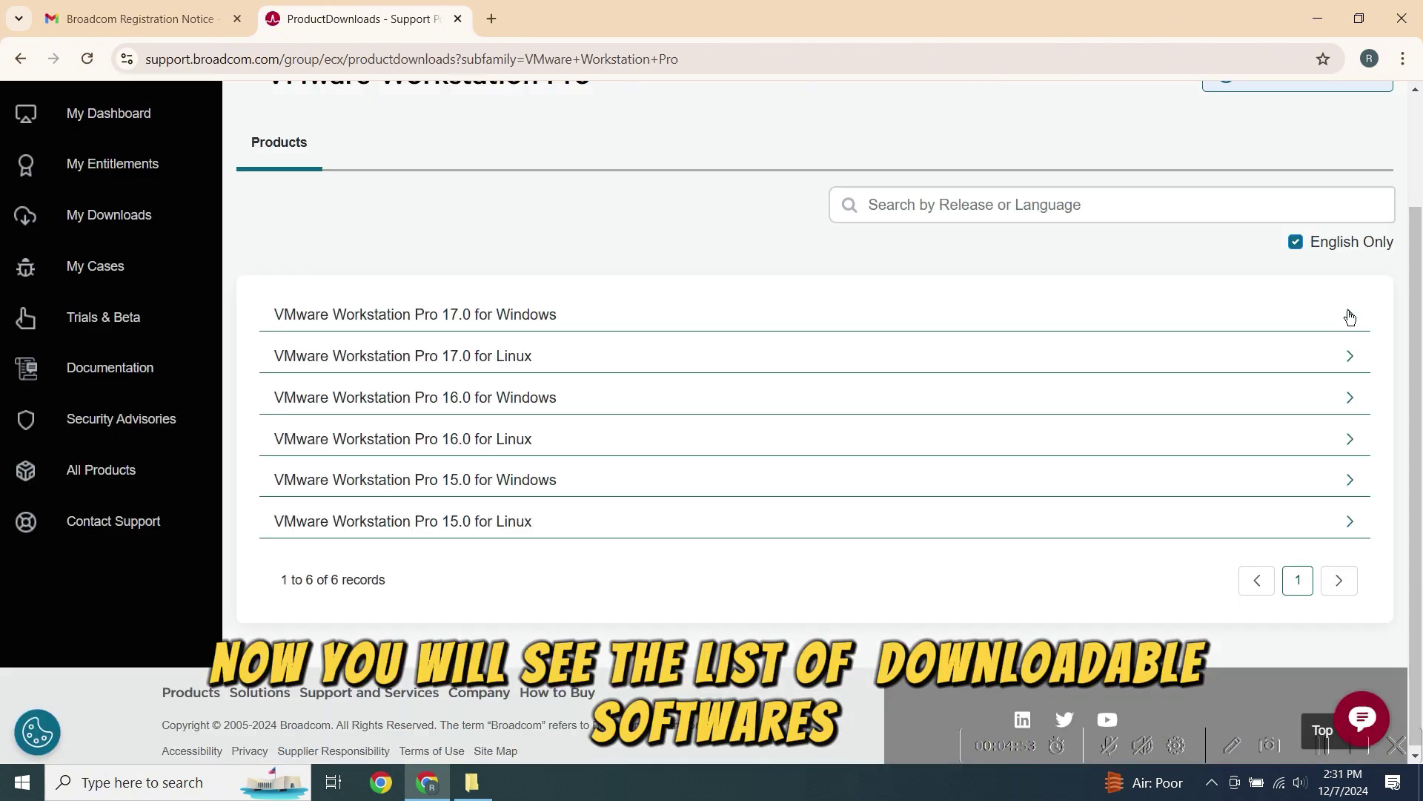
click(1351, 317)
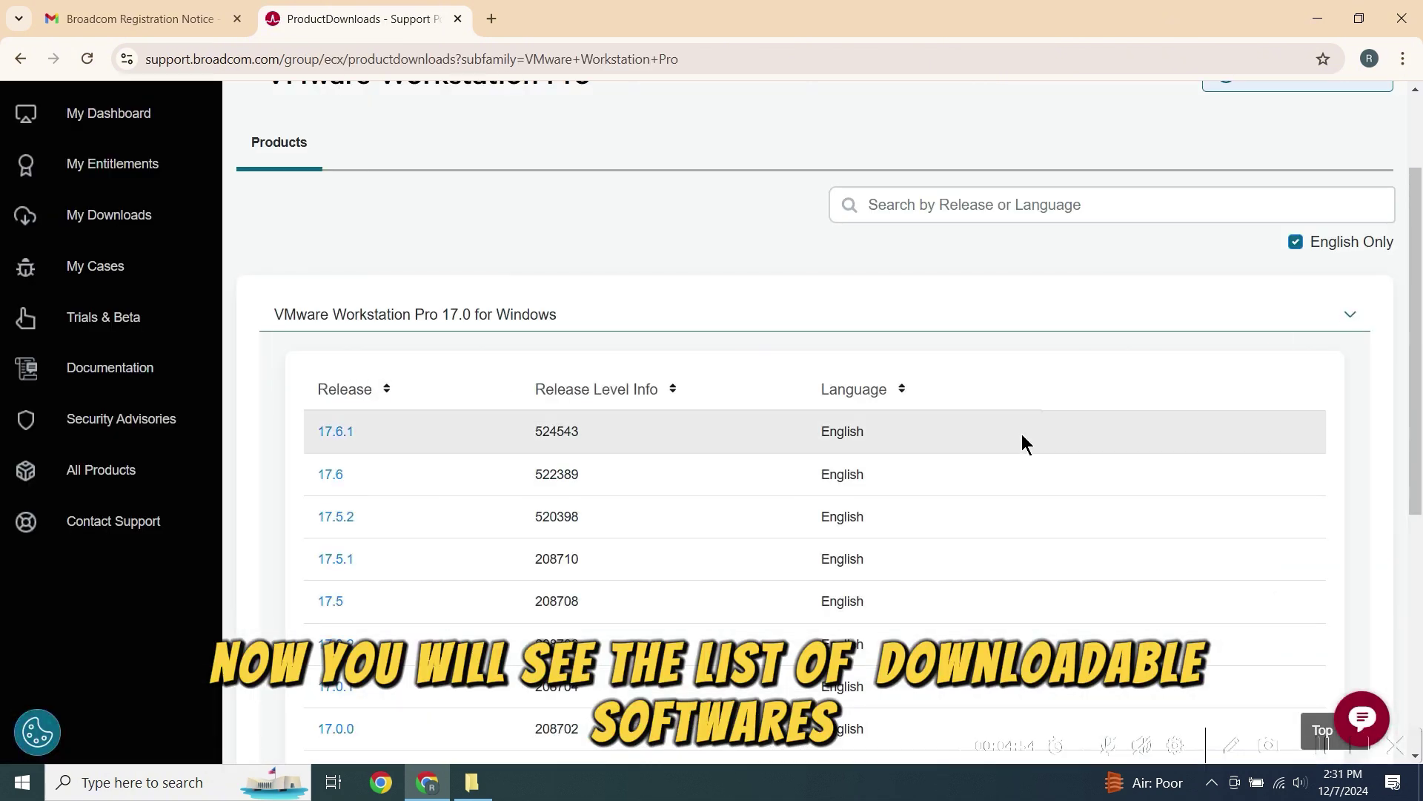
Step: Accept the Terms and Conditions for release 17.6.1 and confirm its download verification prompt
scroll(1024, 442, down, 3)
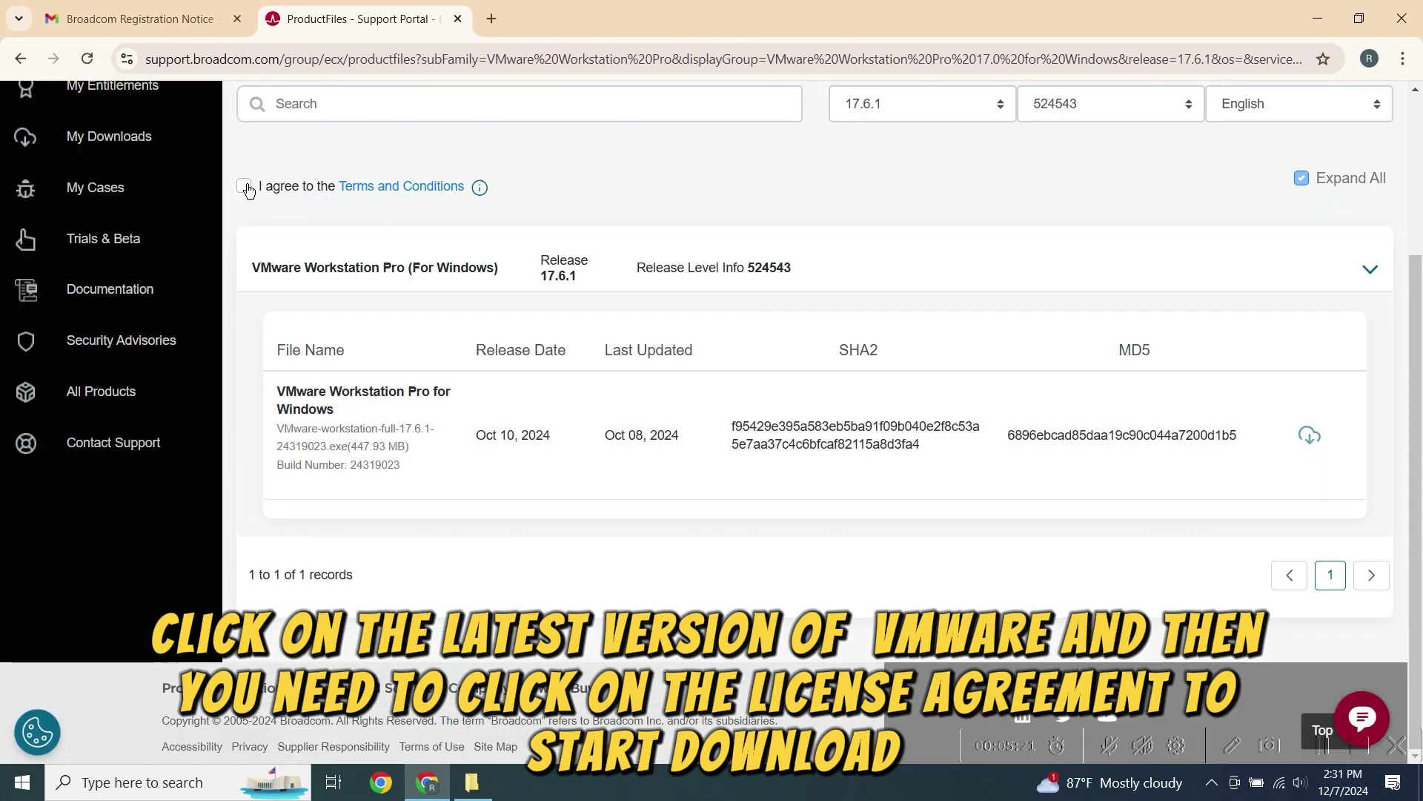
click(244, 185)
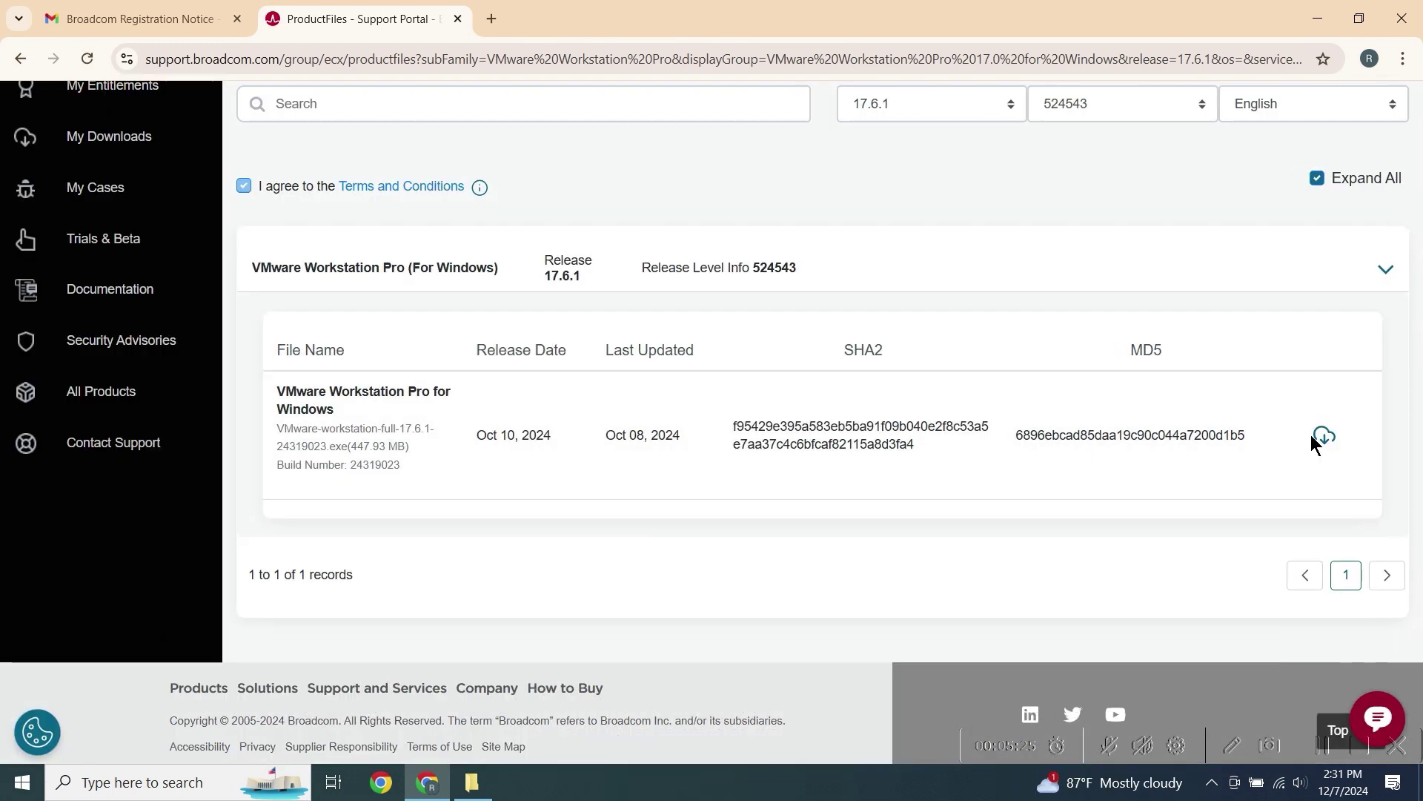
click(1311, 434)
click(918, 477)
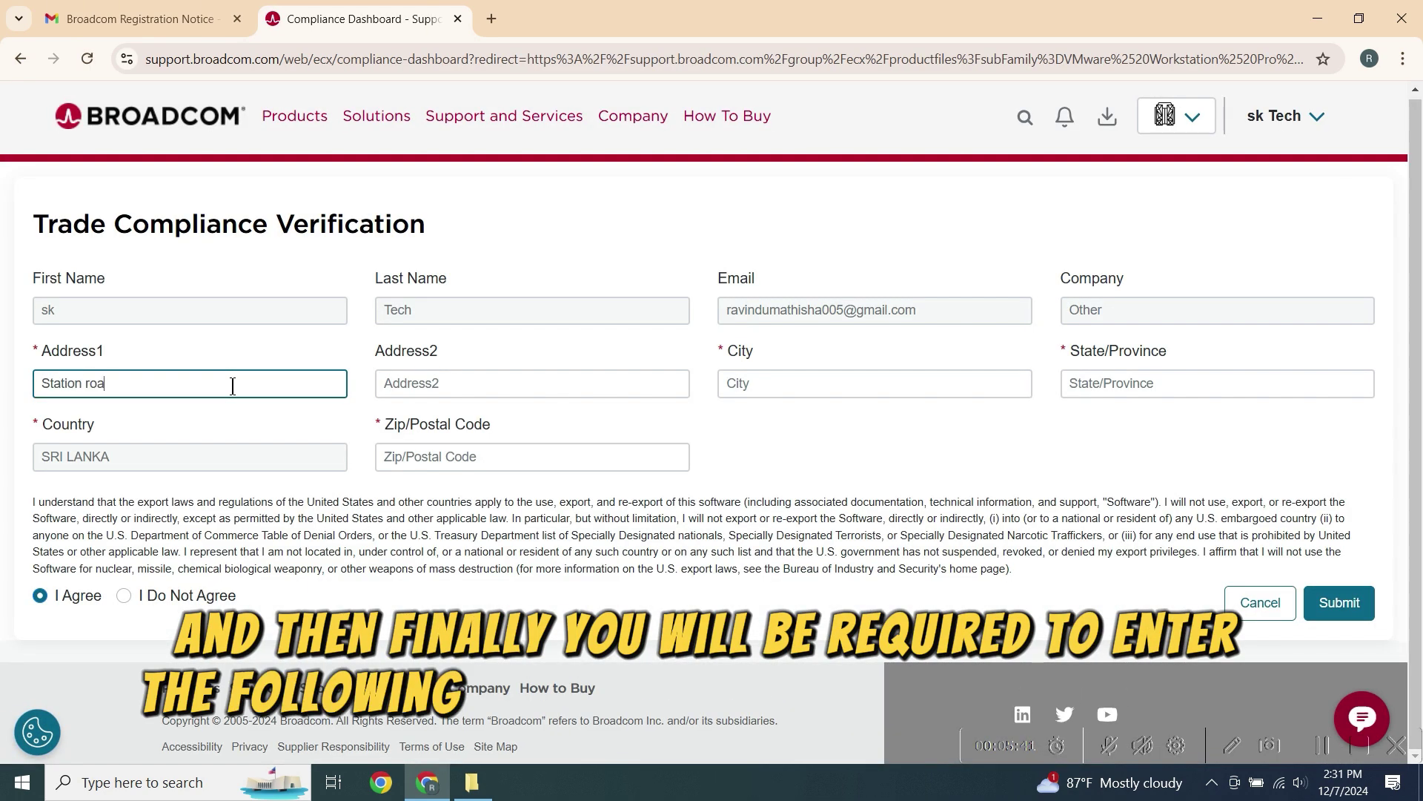
Step: Fill in the Address1, Address2 and City fields on the Trade Compliance form
text(d)
key(Tab)
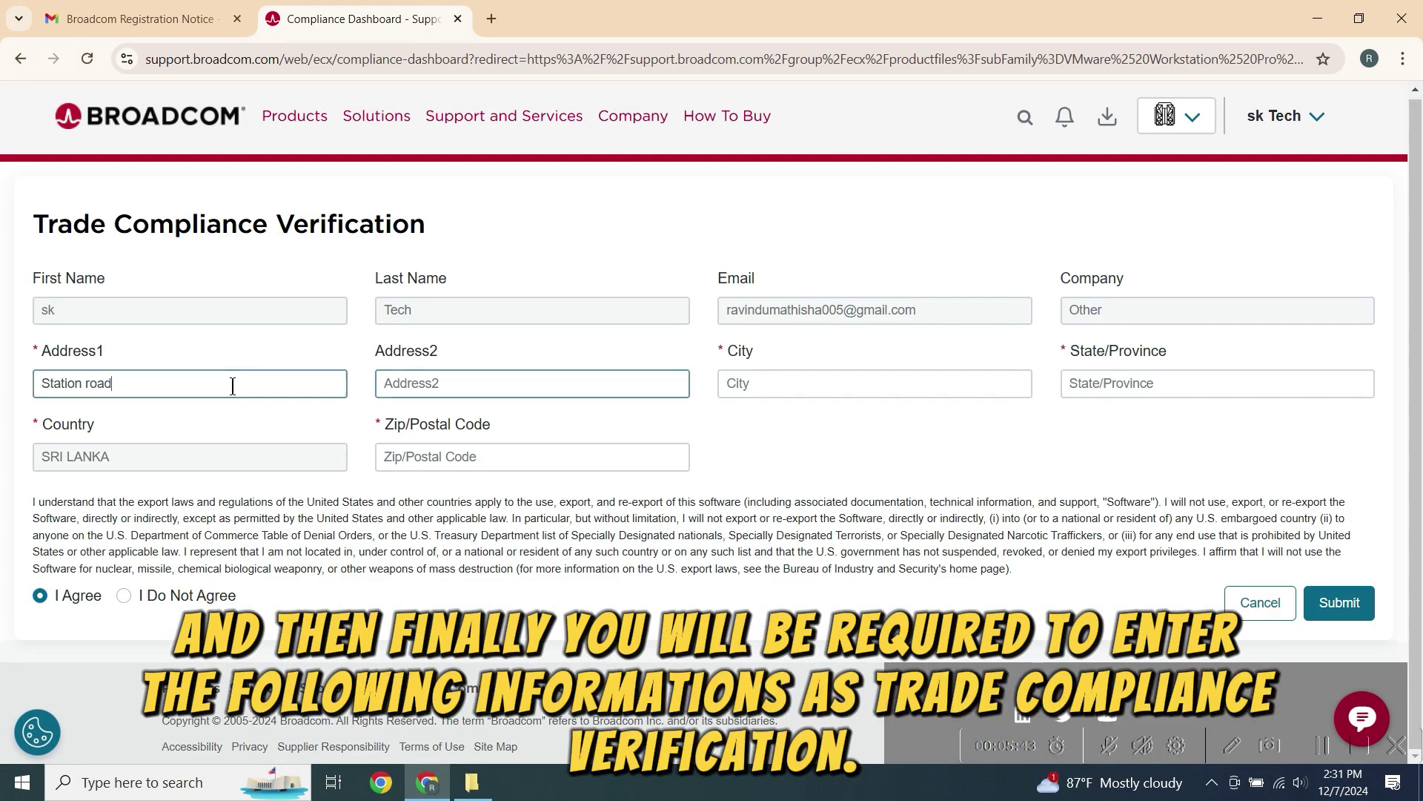
text(Wellawatta)
key(Tab)
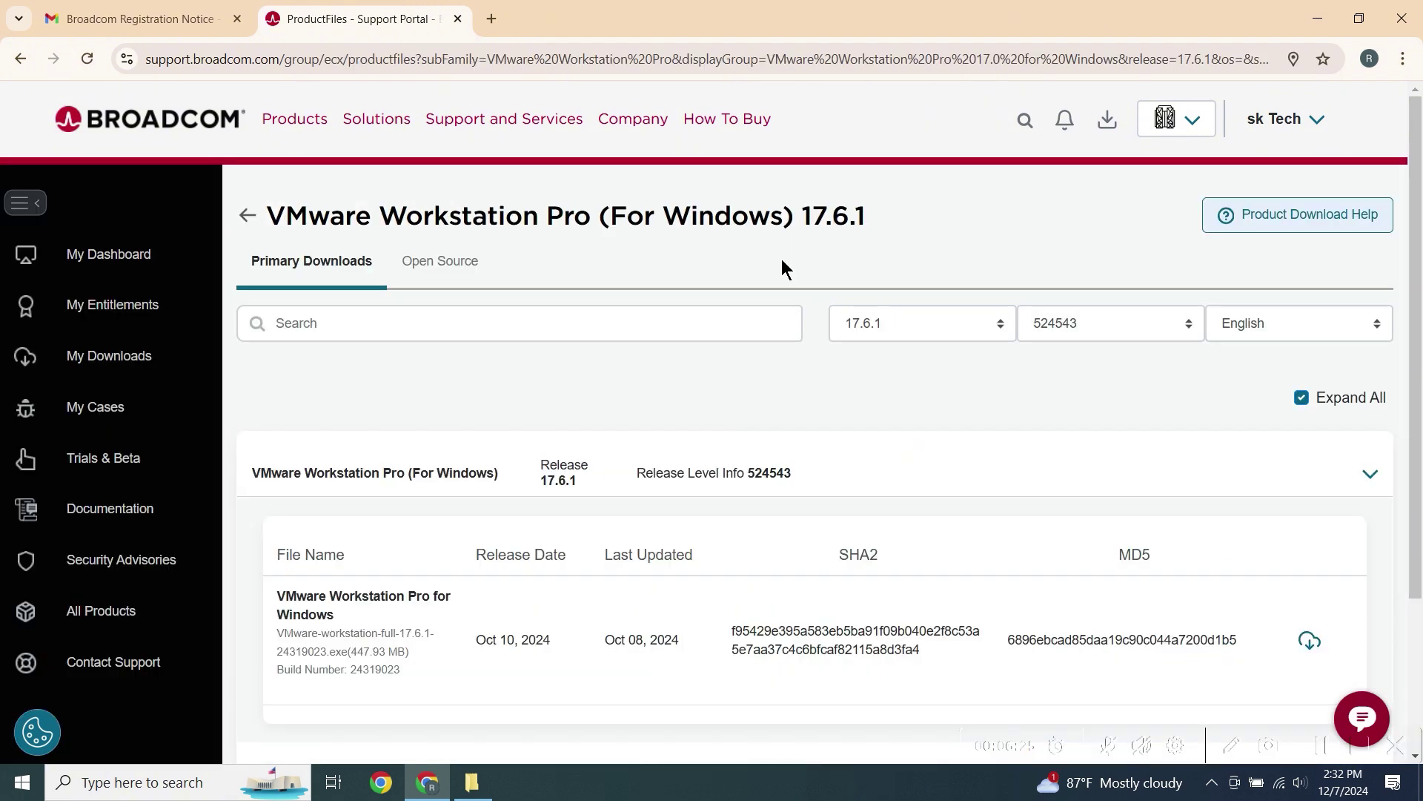
Step: Download the 17.6.1 Windows installer and run it as administrator
scroll(782, 259, down, 3)
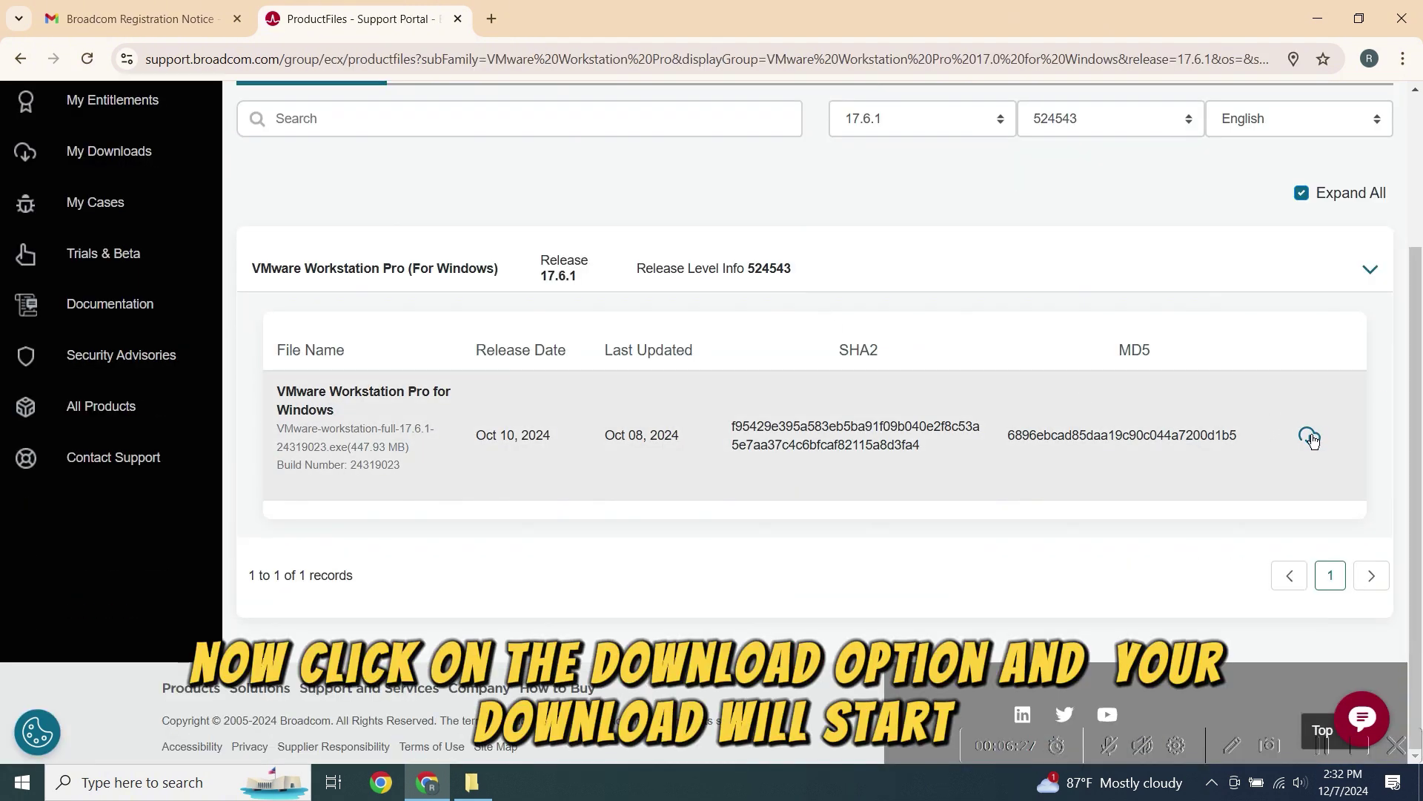
click(1309, 436)
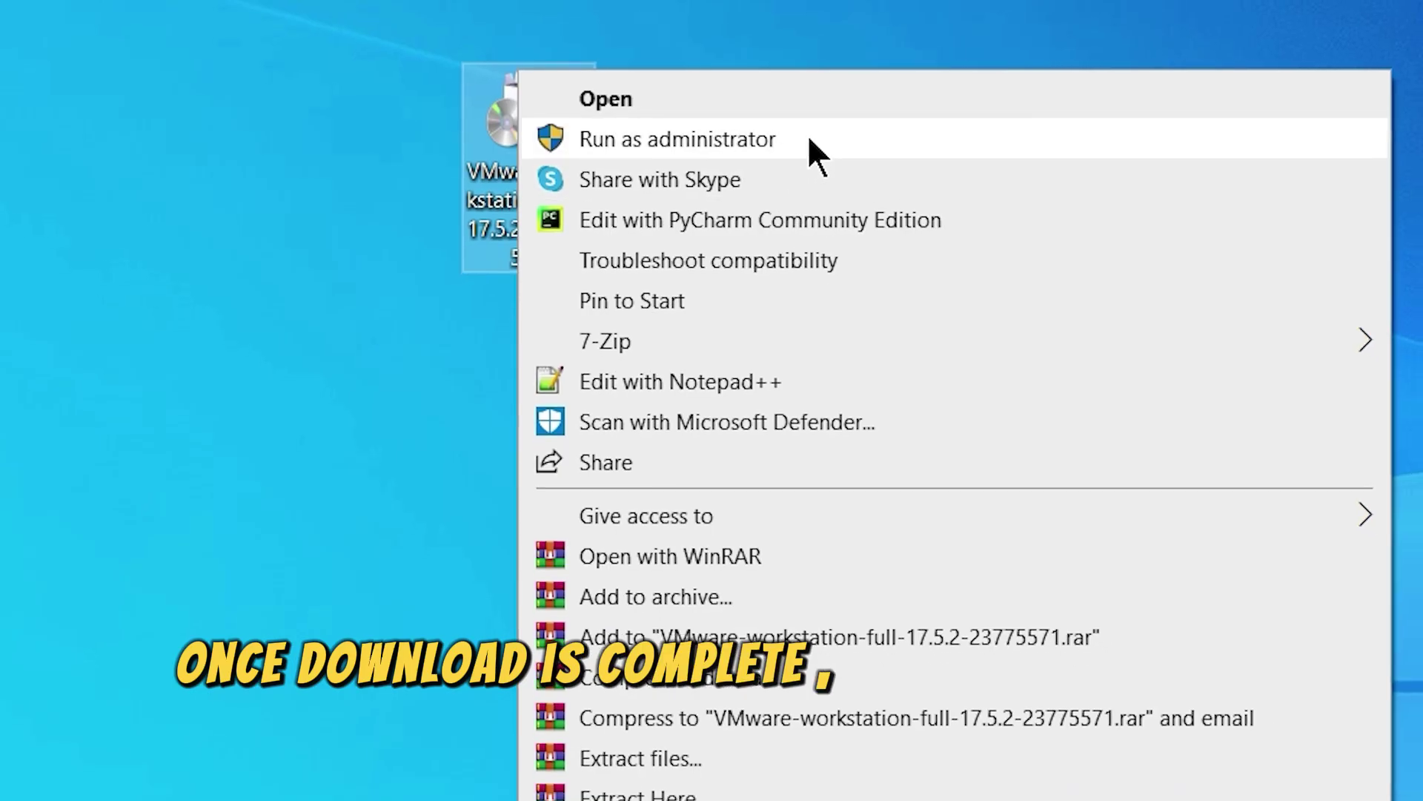
click(807, 138)
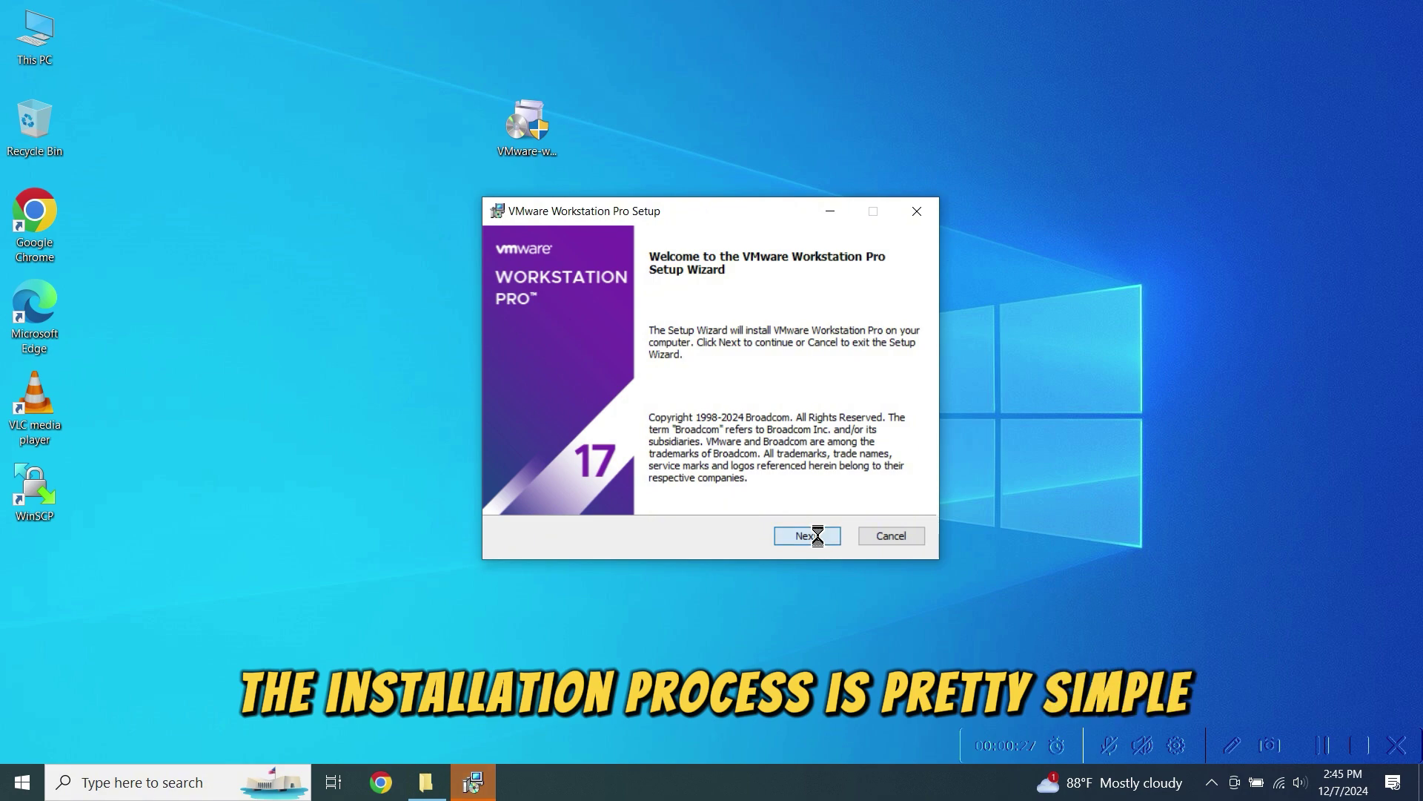
Step: Accept the license agreement, skip the hypervisor platform, and keep default install location and features
click(807, 535)
click(563, 498)
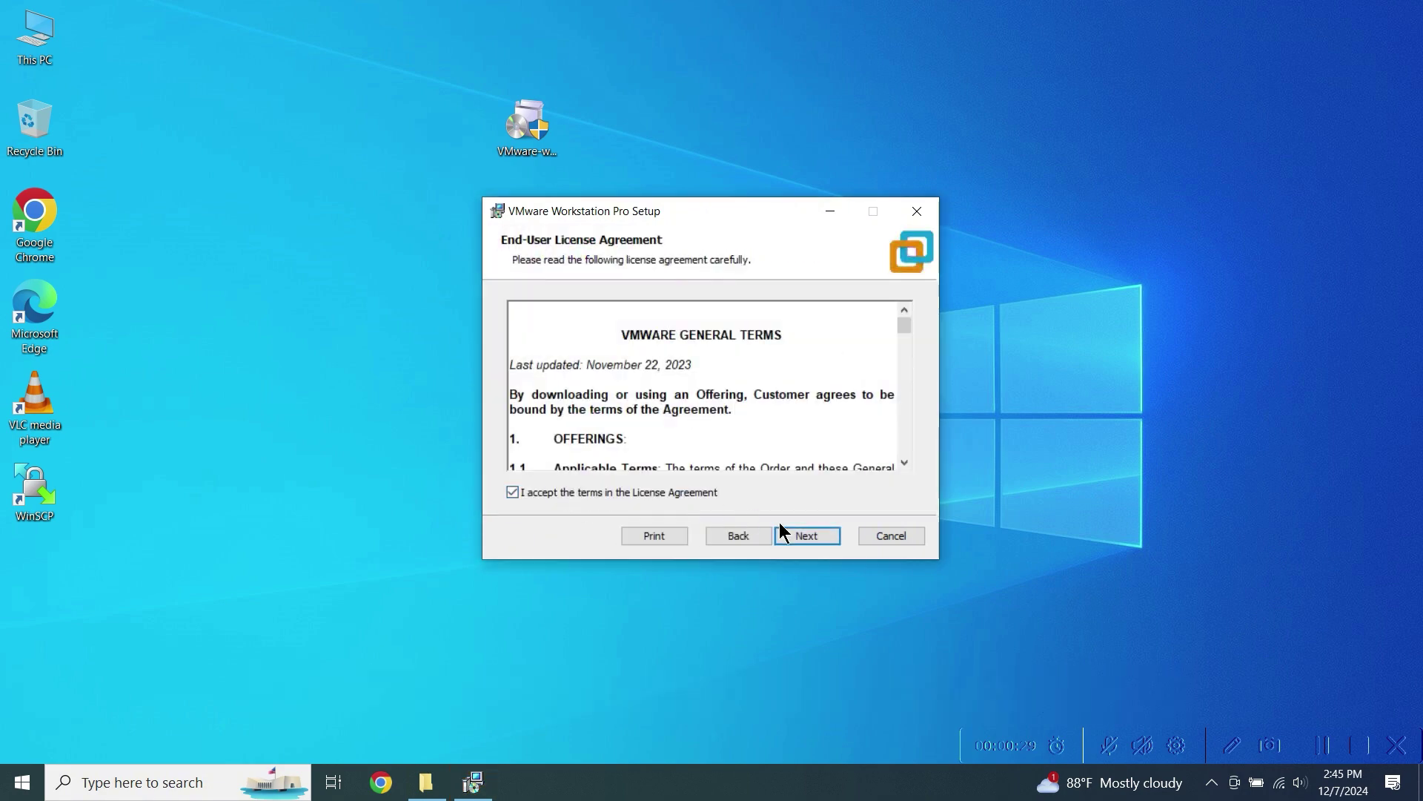
click(812, 533)
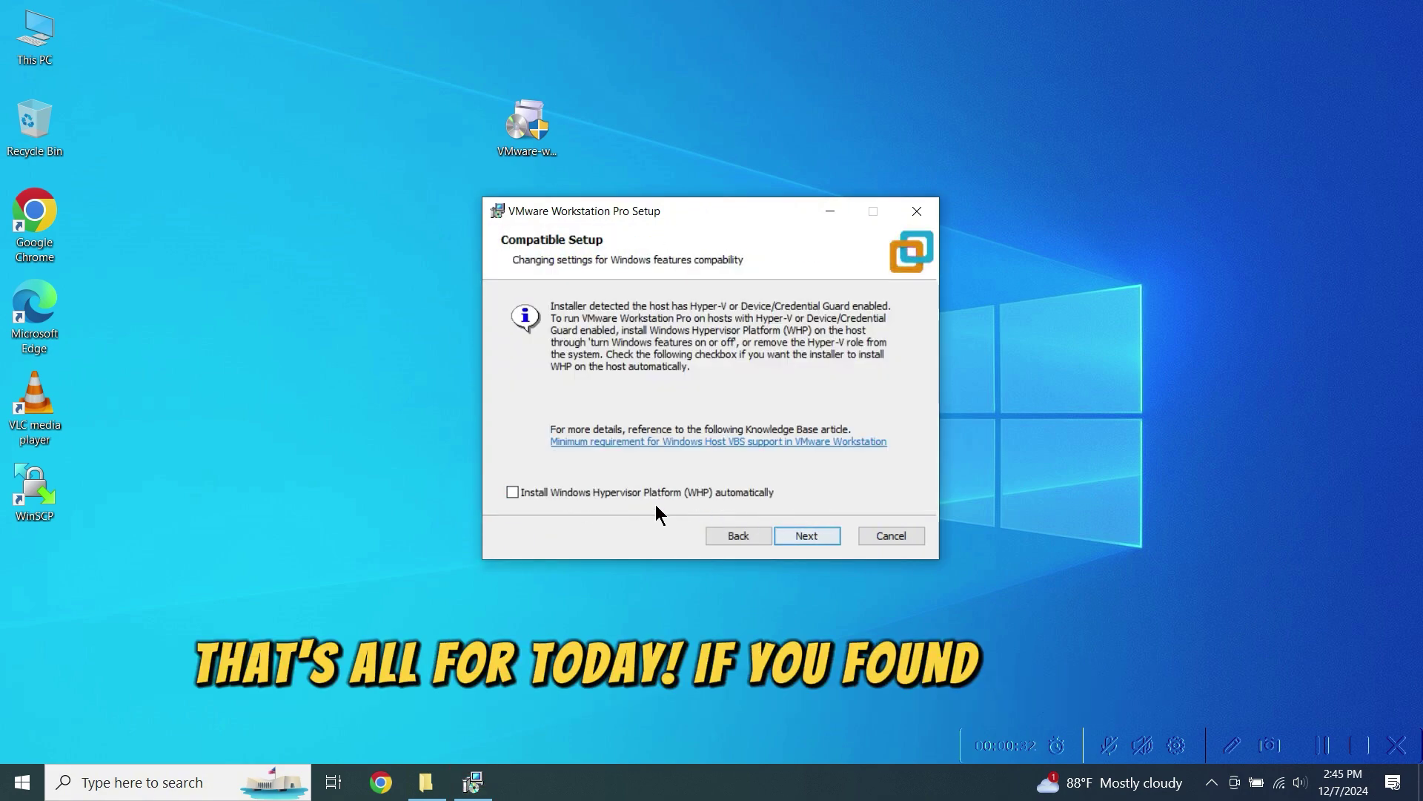
click(808, 536)
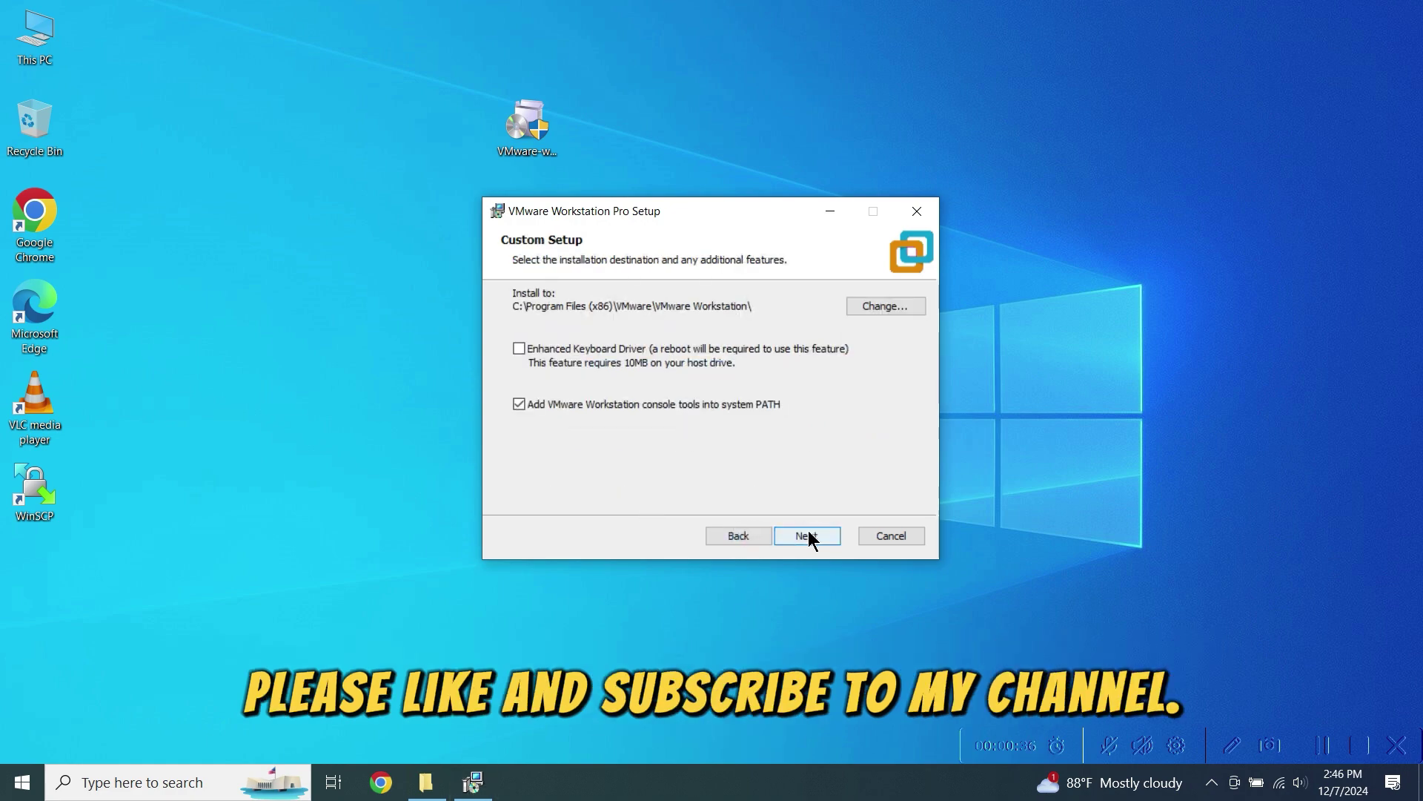
click(807, 536)
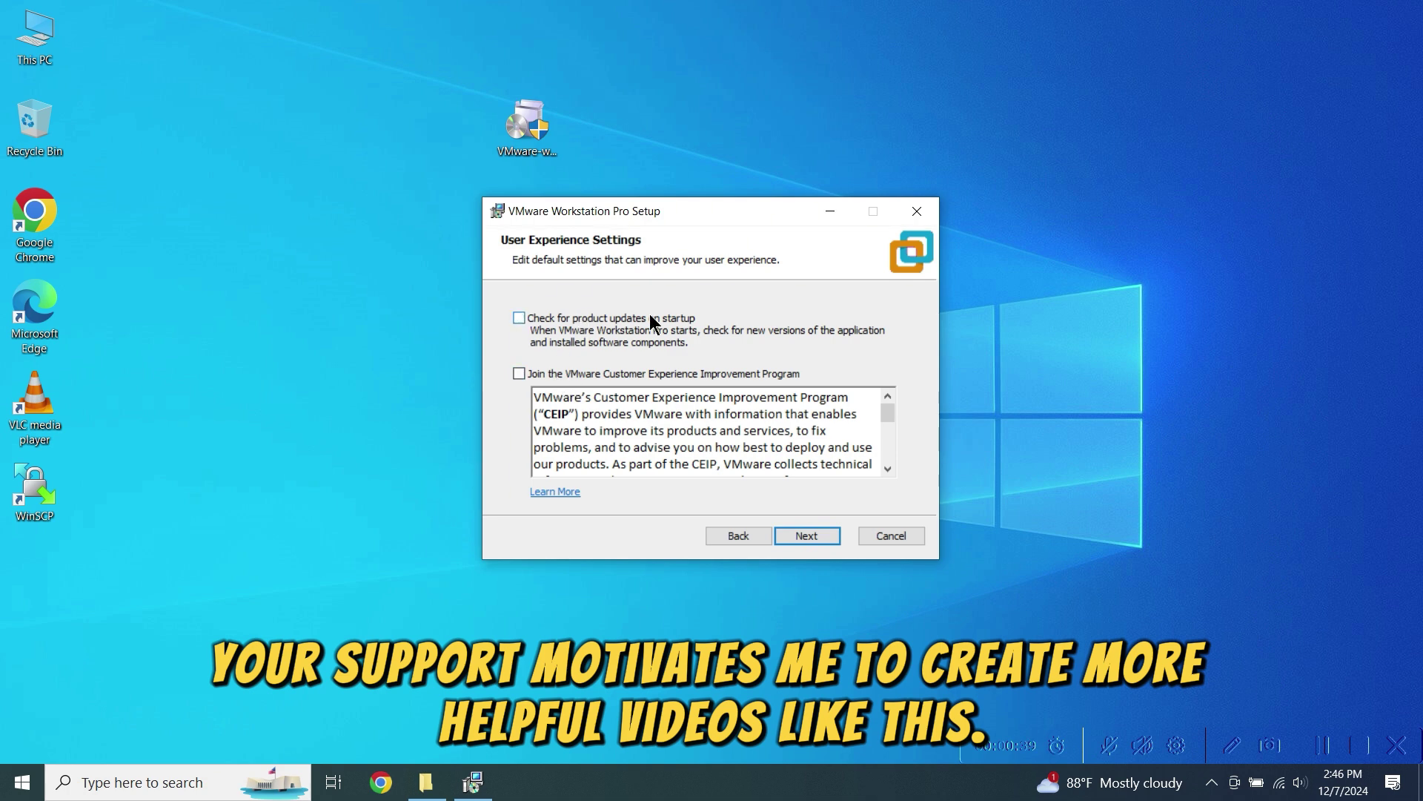
Step: Leave update checks and CEIP off, keep default shortcuts, and start the installation
click(805, 539)
click(806, 540)
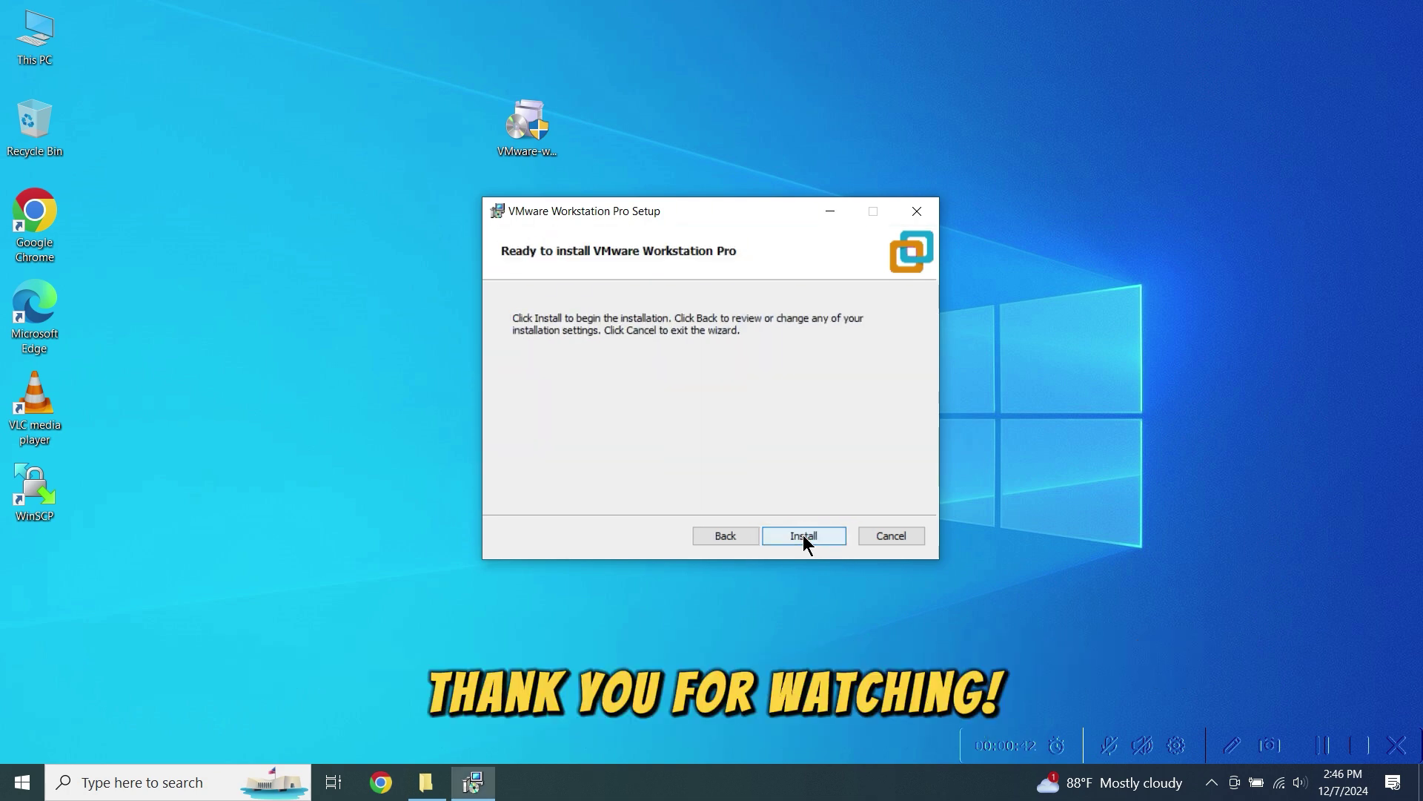
click(805, 536)
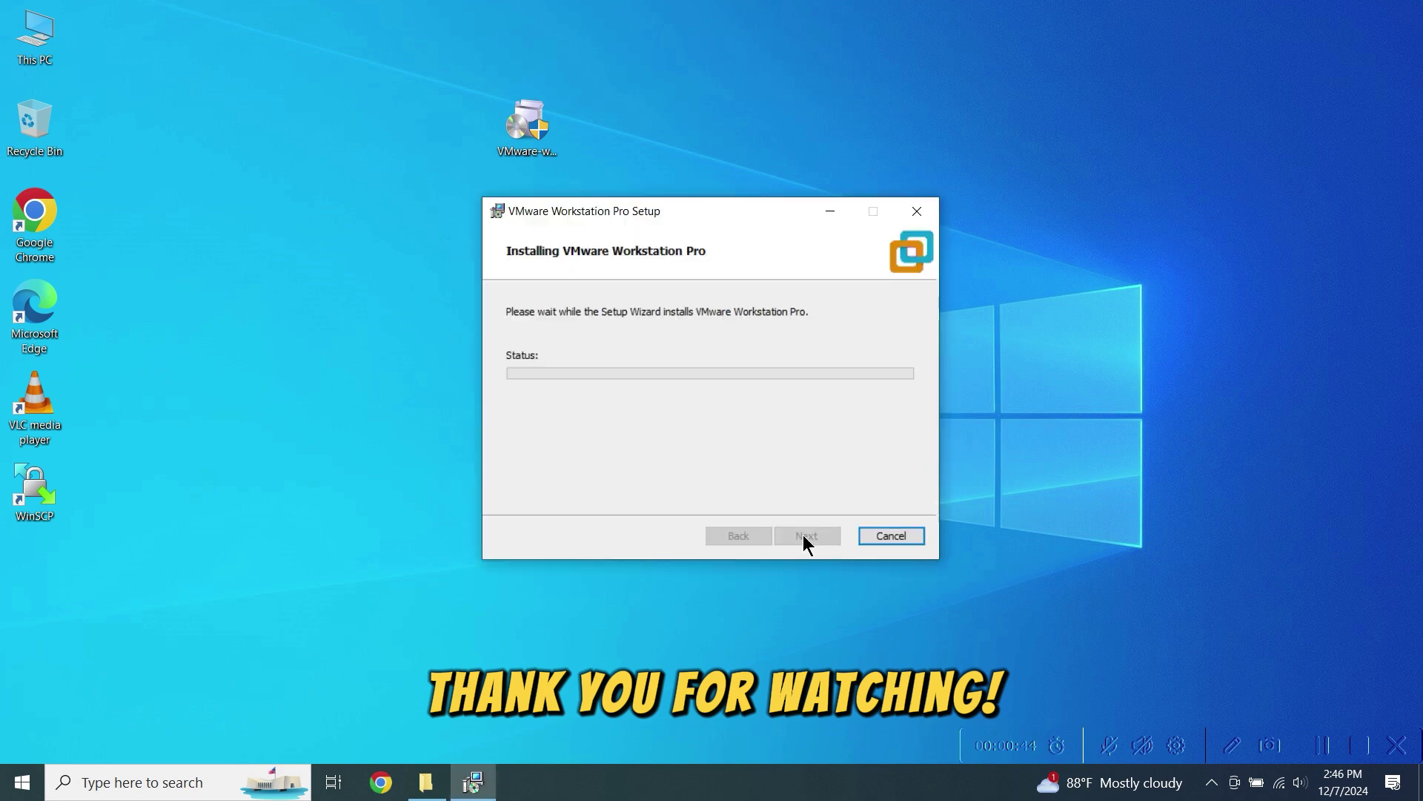